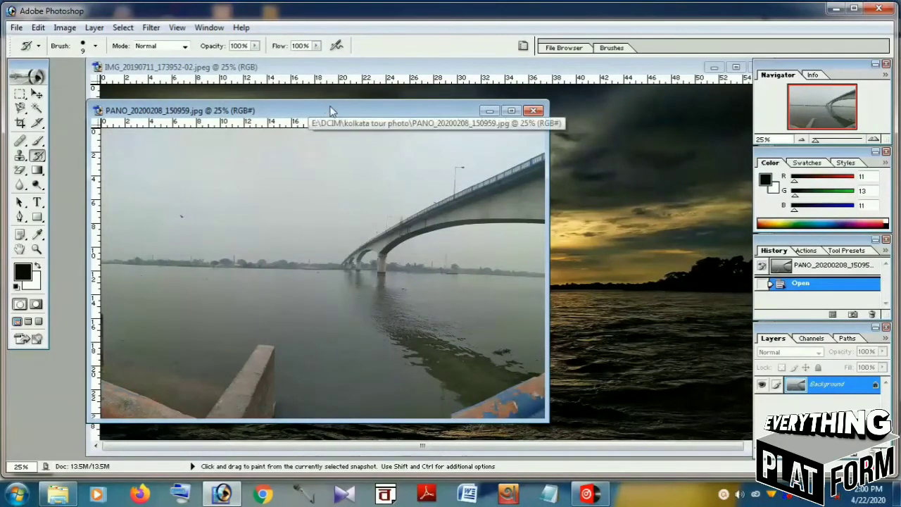
# - Minimize, maximize and restore the sunset window, then resize and reposition it beside the bridge photo
pyautogui.moveTo(330, 109); pyautogui.dragTo(487, 132)
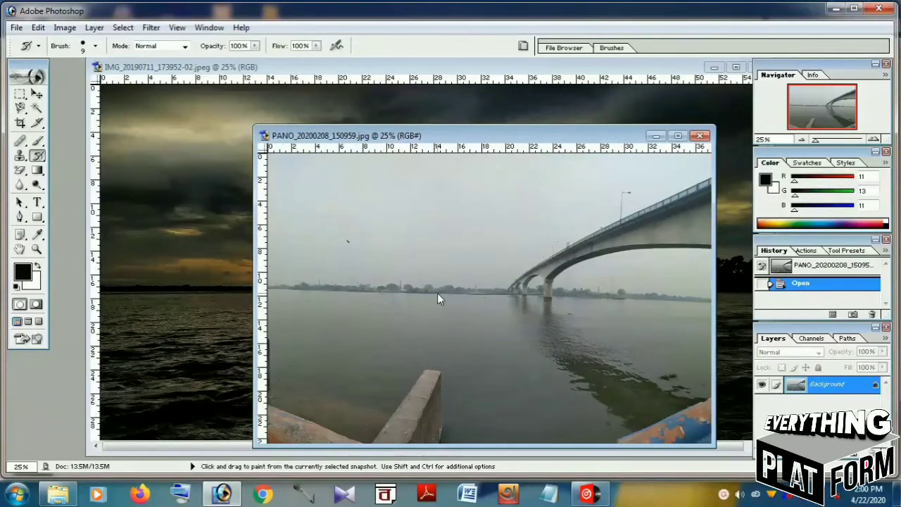
pyautogui.click(149, 183)
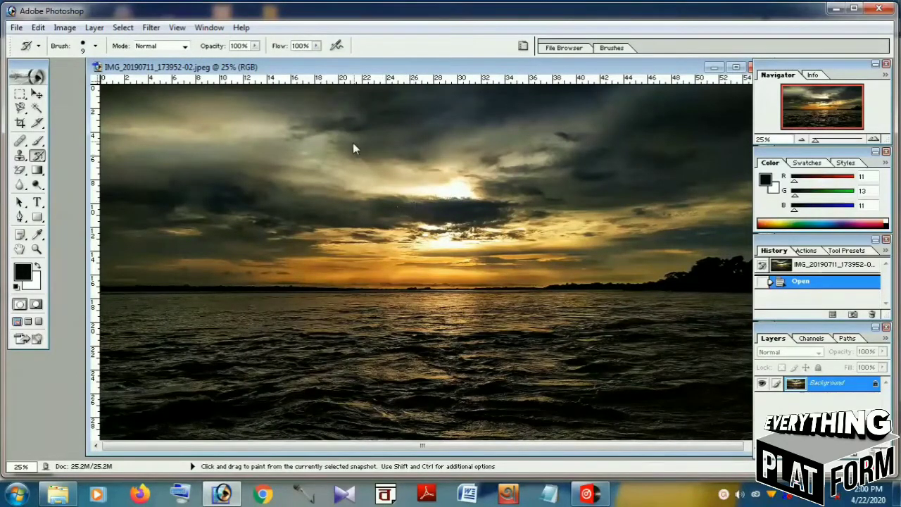
pyautogui.click(716, 67)
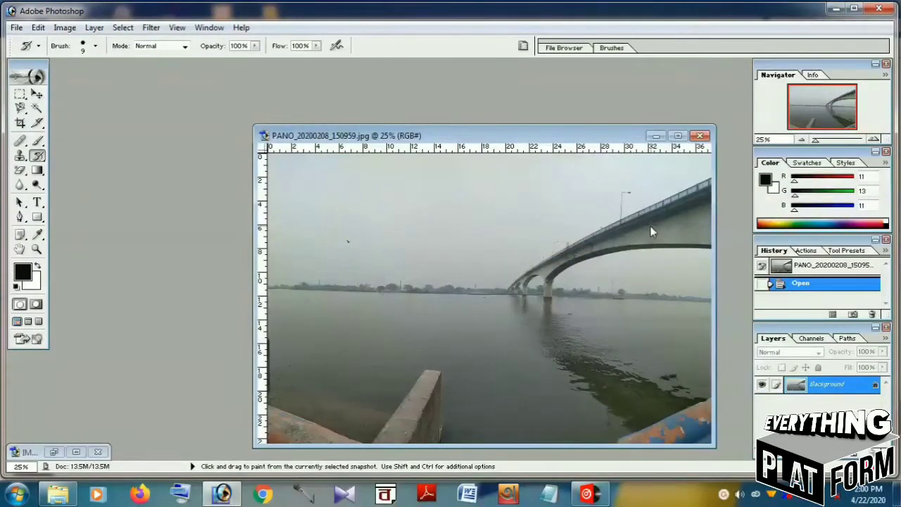
pyautogui.click(76, 452)
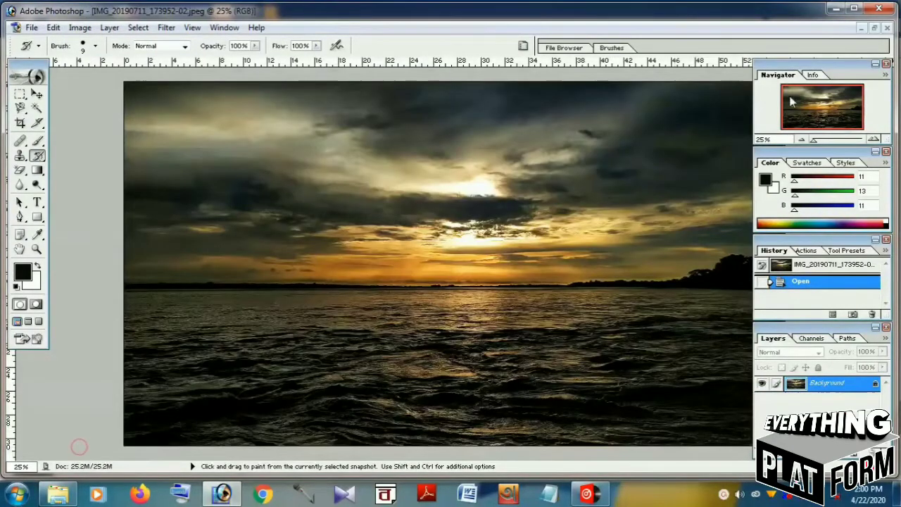
pyautogui.click(873, 28)
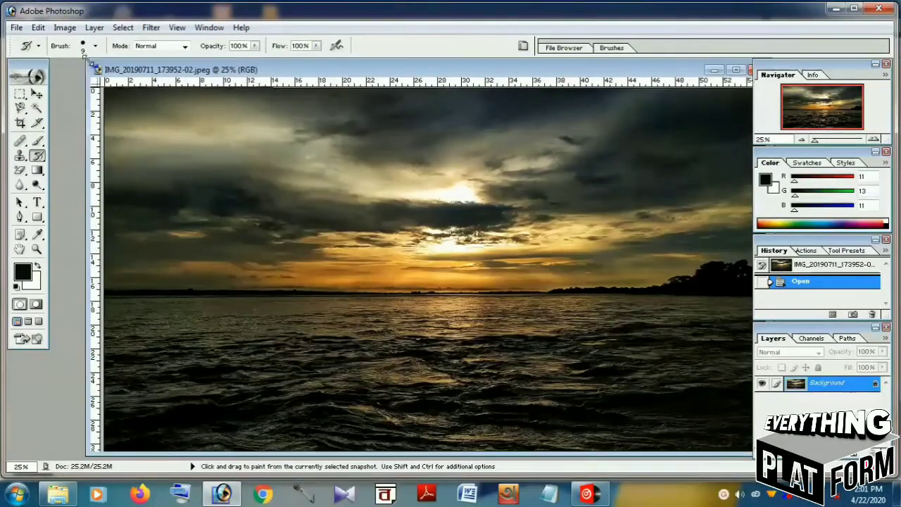
pyautogui.moveTo(90, 62); pyautogui.dragTo(278, 227)
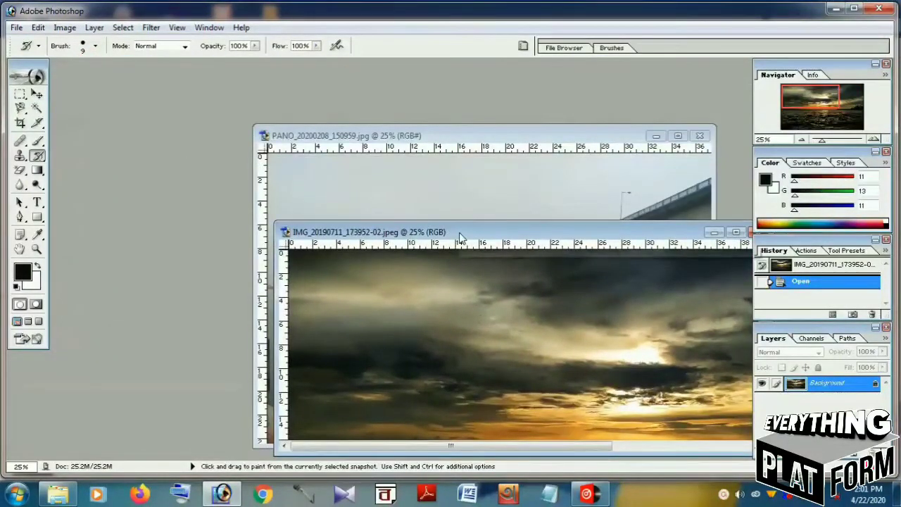
pyautogui.moveTo(449, 231); pyautogui.dragTo(225, 121)
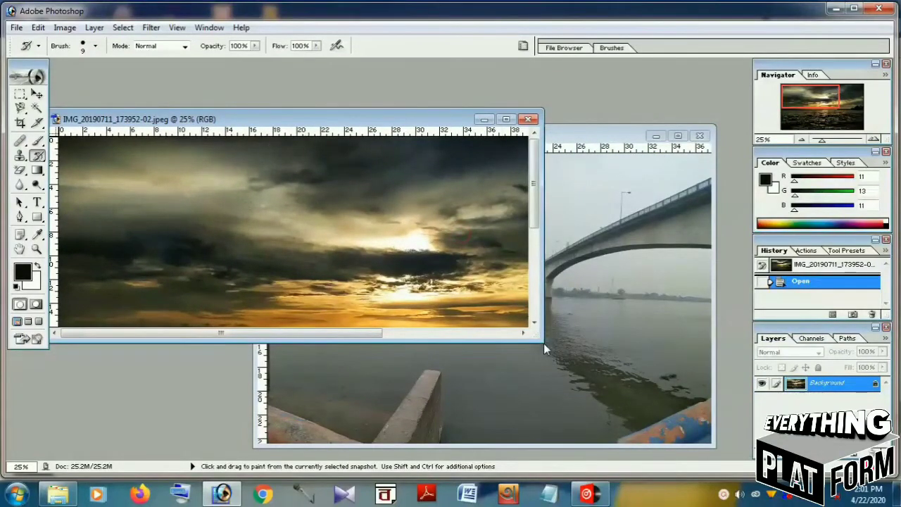
pyautogui.moveTo(543, 343); pyautogui.dragTo(623, 415)
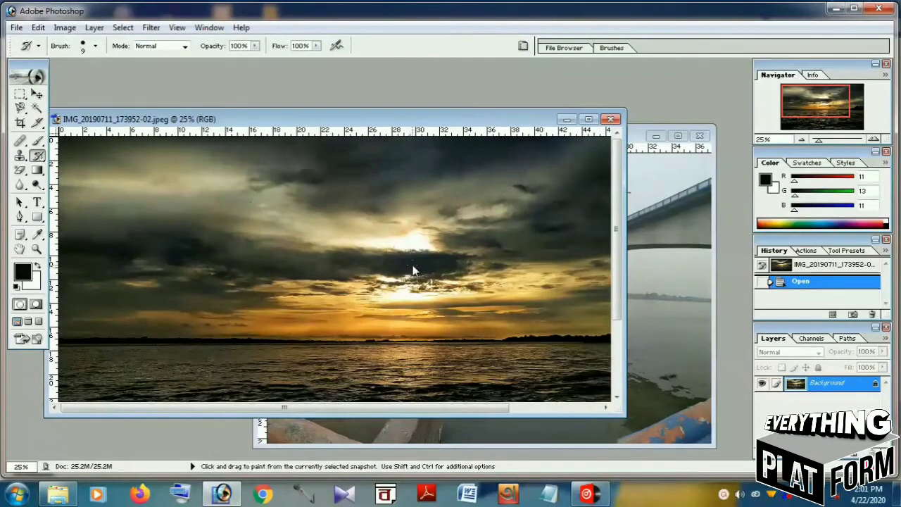
# - Switch between the bridge and sunset windows to compare them, nudging the sunset window upward
pyautogui.click(710, 343)
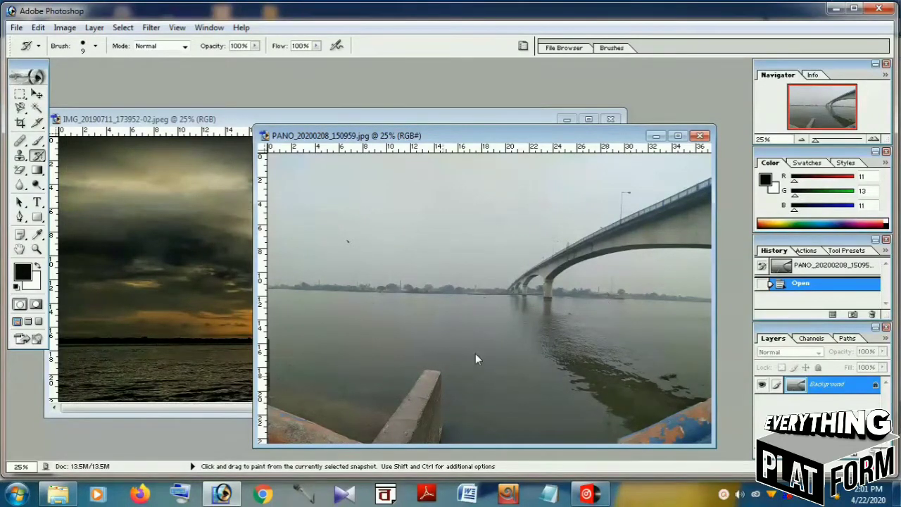
pyautogui.click(197, 287)
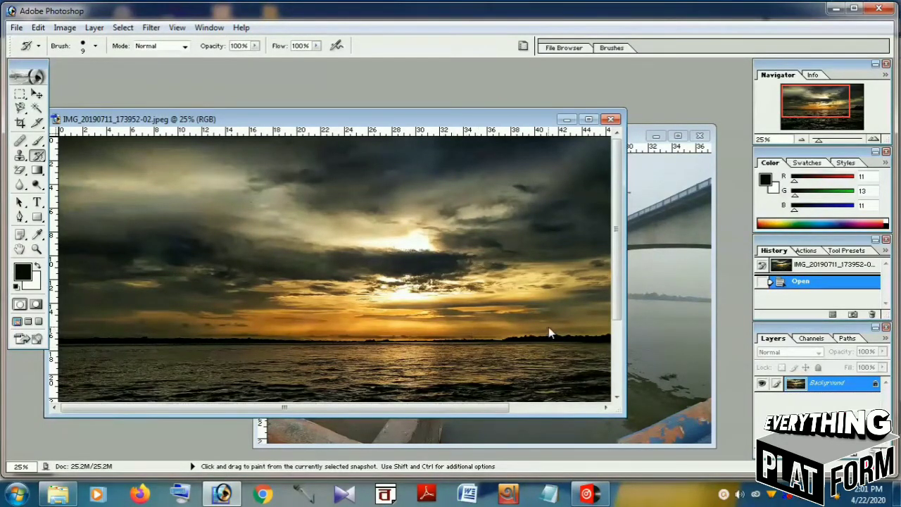
pyautogui.click(643, 314)
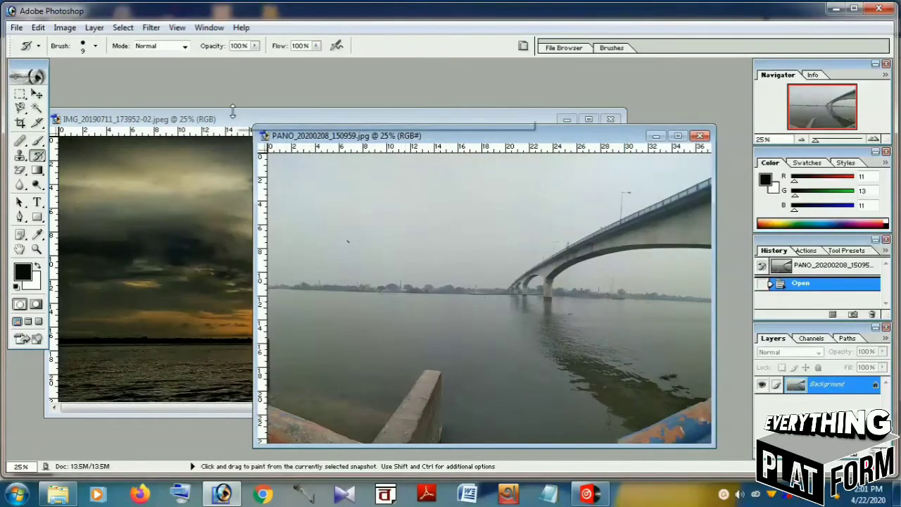
pyautogui.click(227, 113)
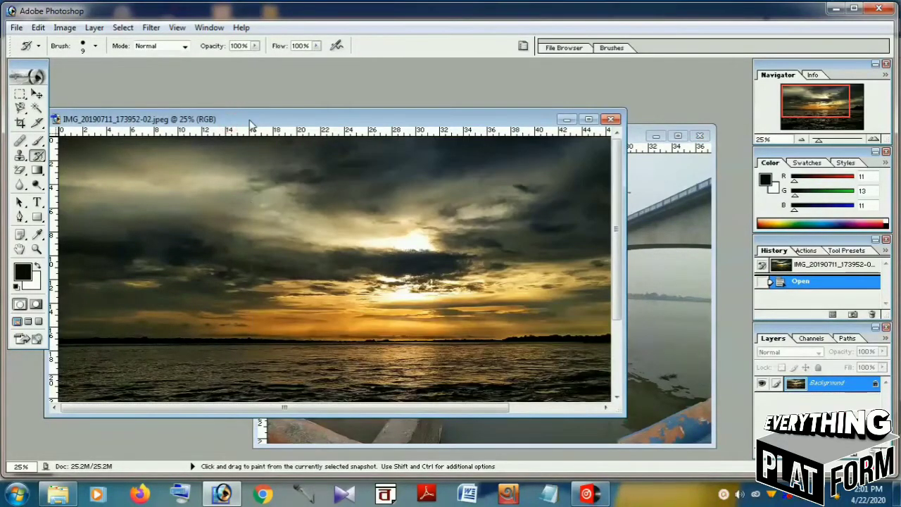
pyautogui.moveTo(250, 120); pyautogui.dragTo(257, 70)
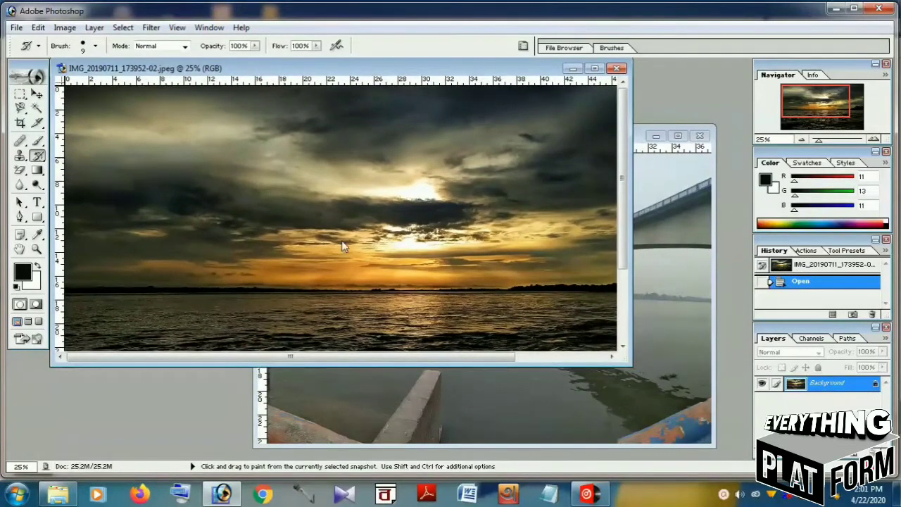
pyautogui.click(426, 400)
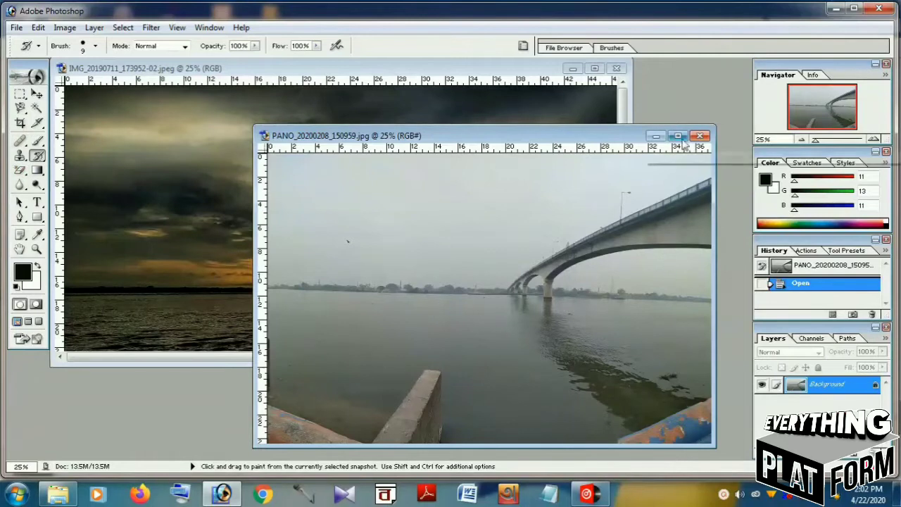
# - Maximize and zoom the bridge photo, then erase its grey sky with the Magic Eraser
pyautogui.click(677, 136)
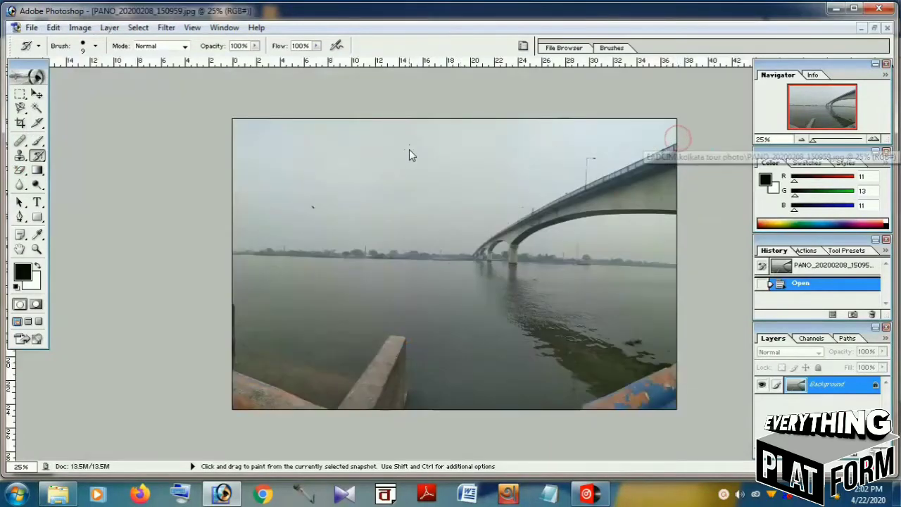
pyautogui.hotkey('ctrl', '+')
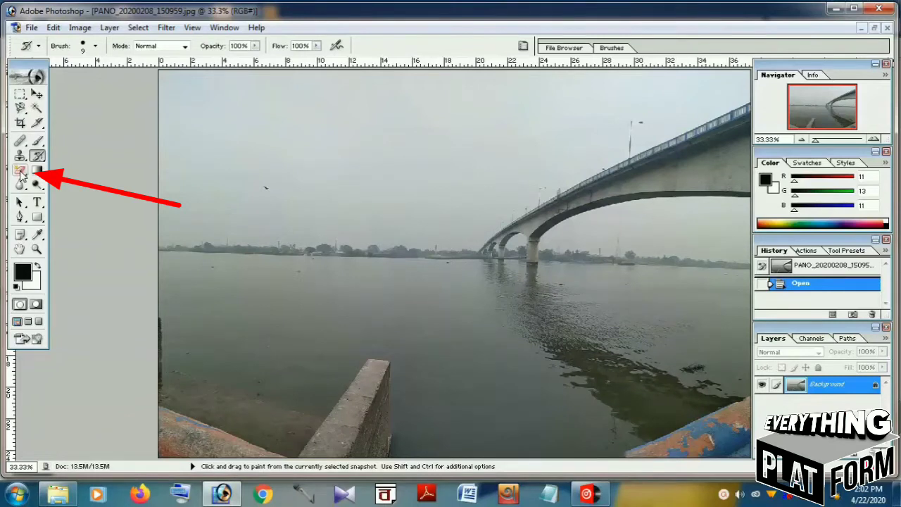
pyautogui.moveTo(21, 174); pyautogui.dragTo(54, 198)
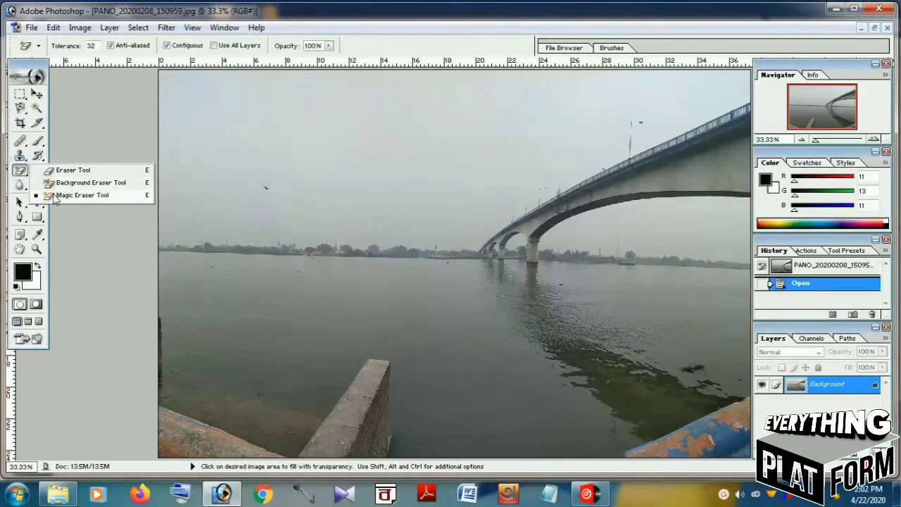
pyautogui.click(86, 196)
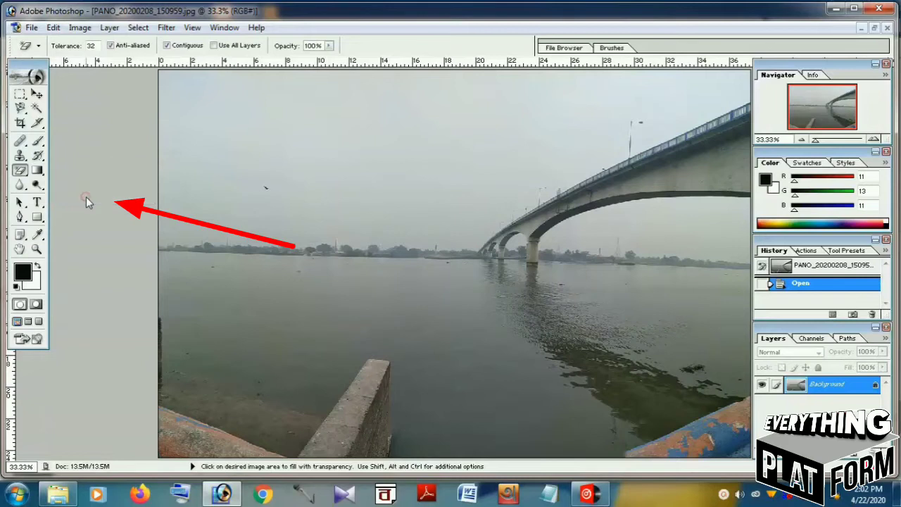
pyautogui.click(321, 177)
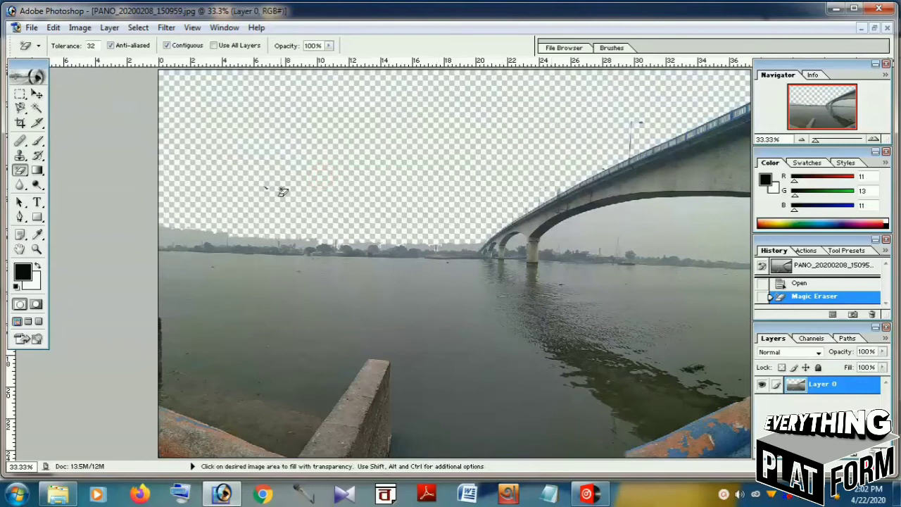
pyautogui.click(579, 227)
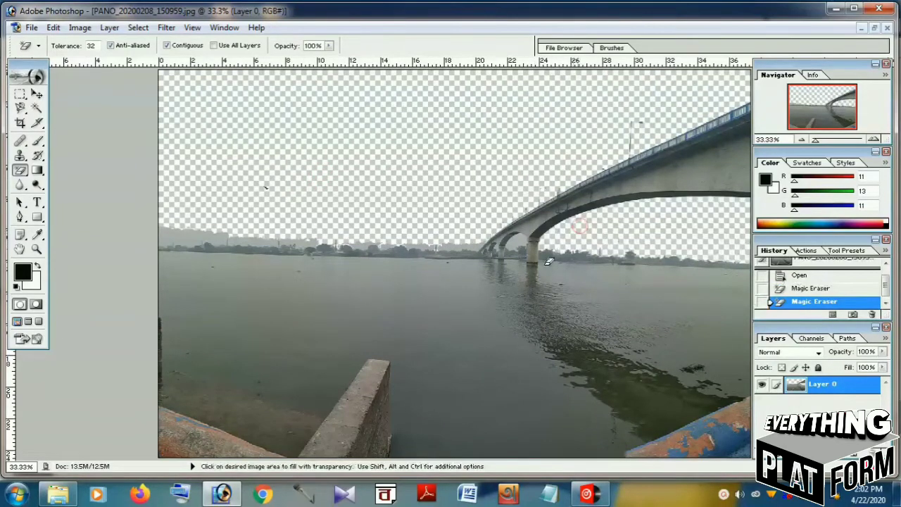
# - Zoom to 100% and undo the erasure of the sky patch under the arch
pyautogui.hotkey('ctrl', '+')
pyautogui.hotkey('ctrl', '+')
pyautogui.hotkey('ctrl', '+')
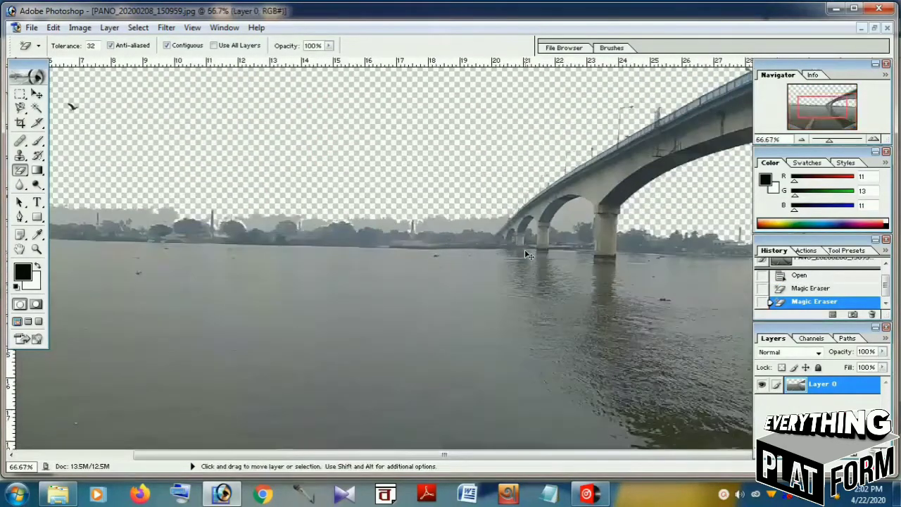
pyautogui.moveTo(560, 455); pyautogui.dragTo(639, 455)
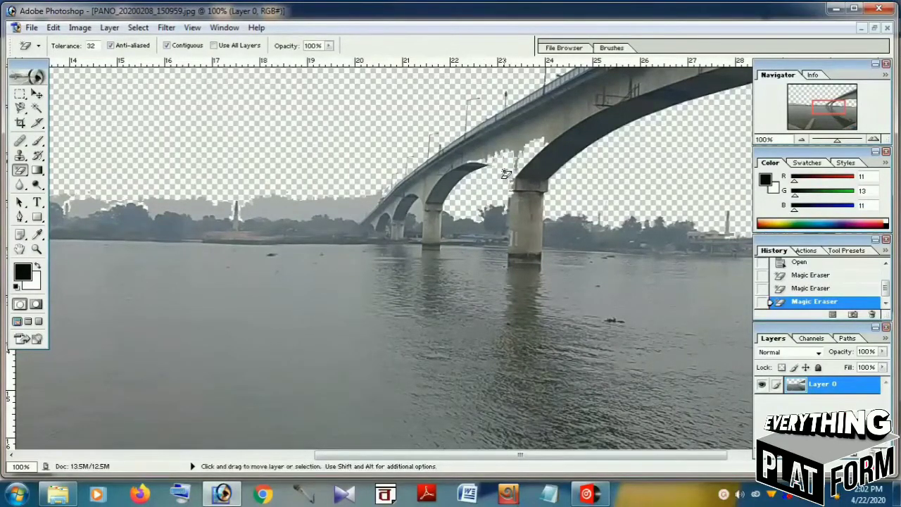
pyautogui.hotkey('ctrl', 'z')
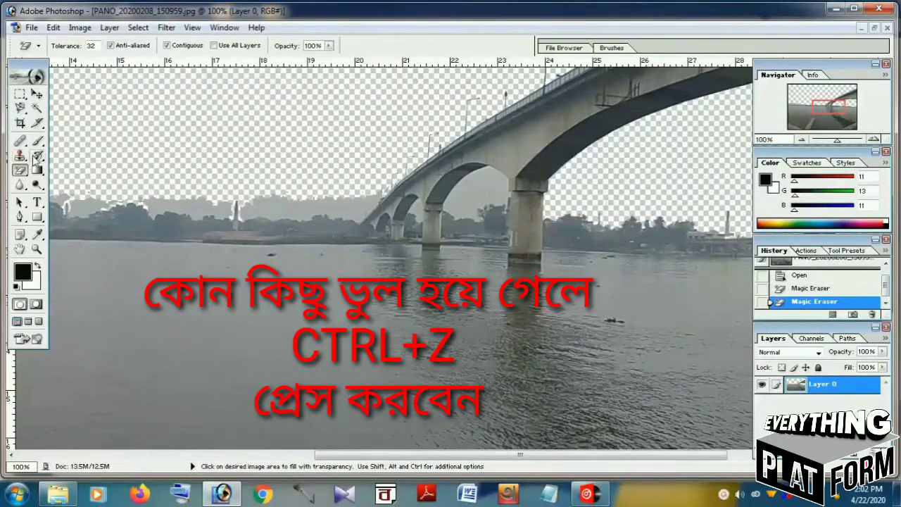
# - Try Magic Wand selections of the sky under the central arch, then deselect
pyautogui.click(35, 108)
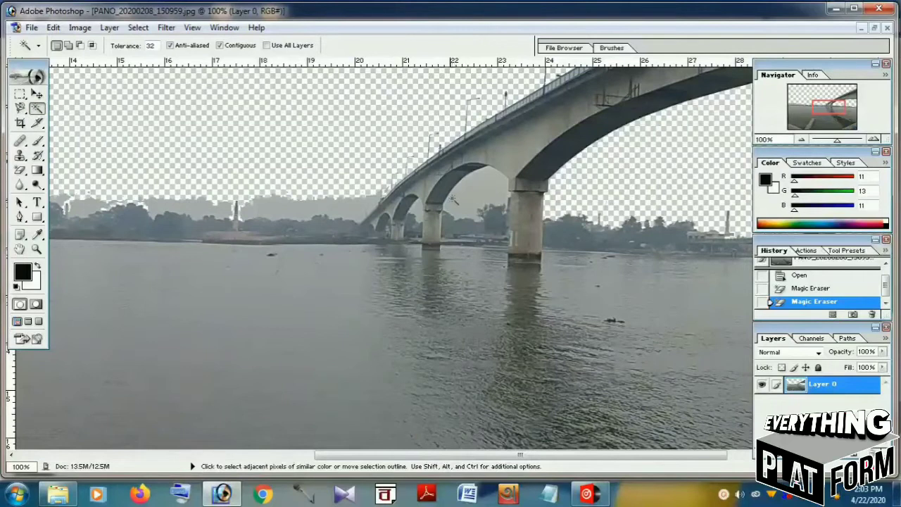
pyautogui.click(455, 202)
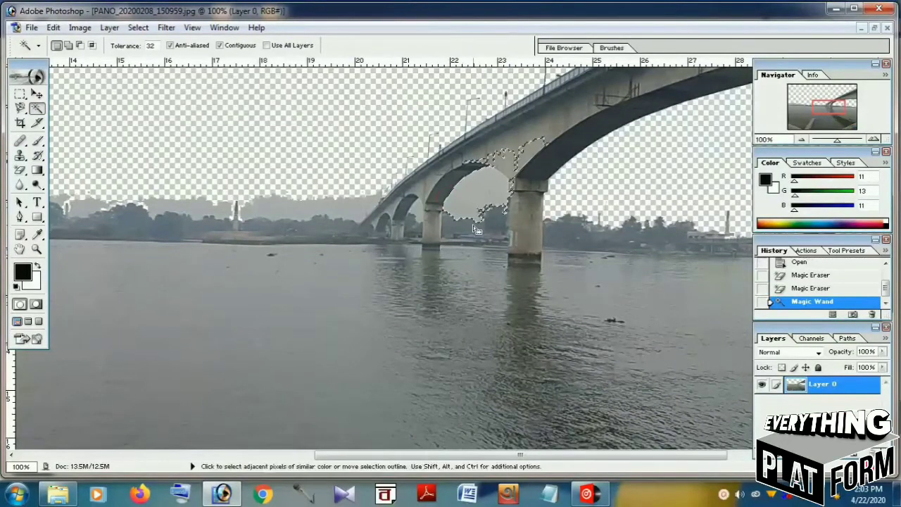
pyautogui.click(472, 222)
pyautogui.click(466, 211)
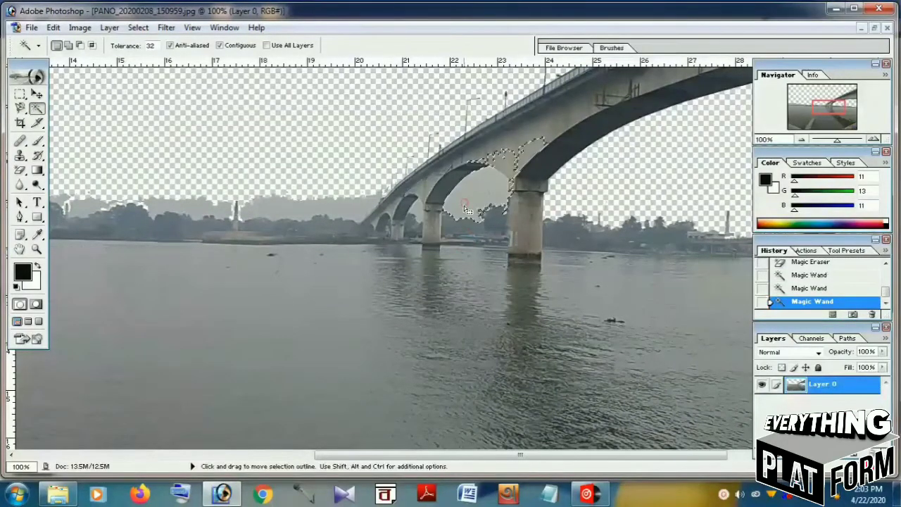
pyautogui.click(453, 214)
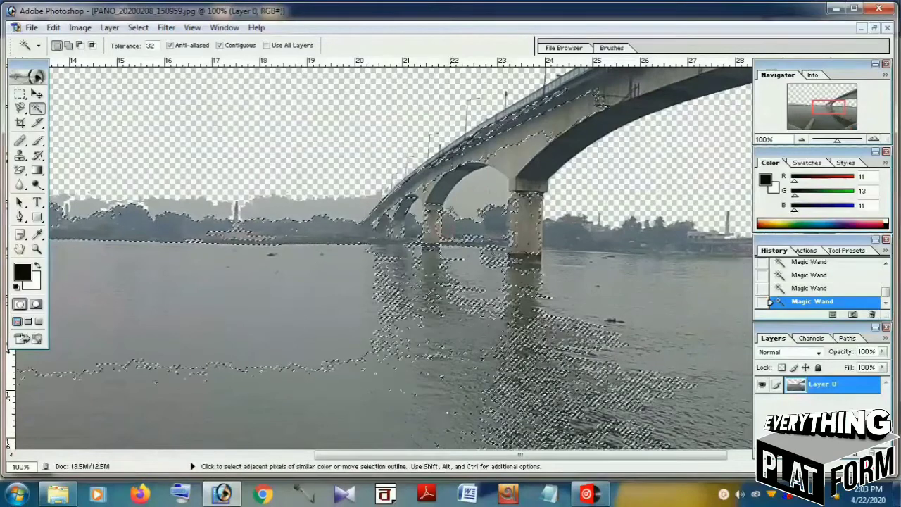
pyautogui.click(452, 213)
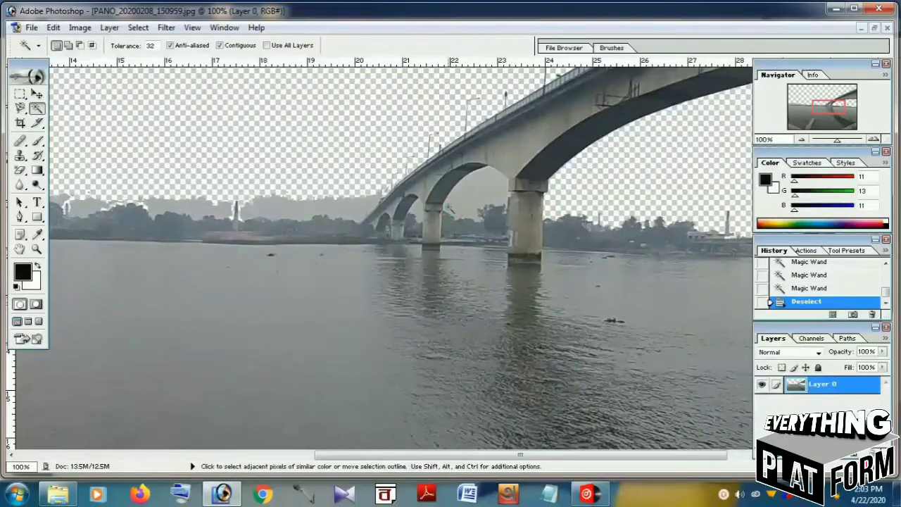
pyautogui.click(448, 209)
pyautogui.keyDown('shift'); pyautogui.click(450, 205); pyautogui.keyUp('shift')
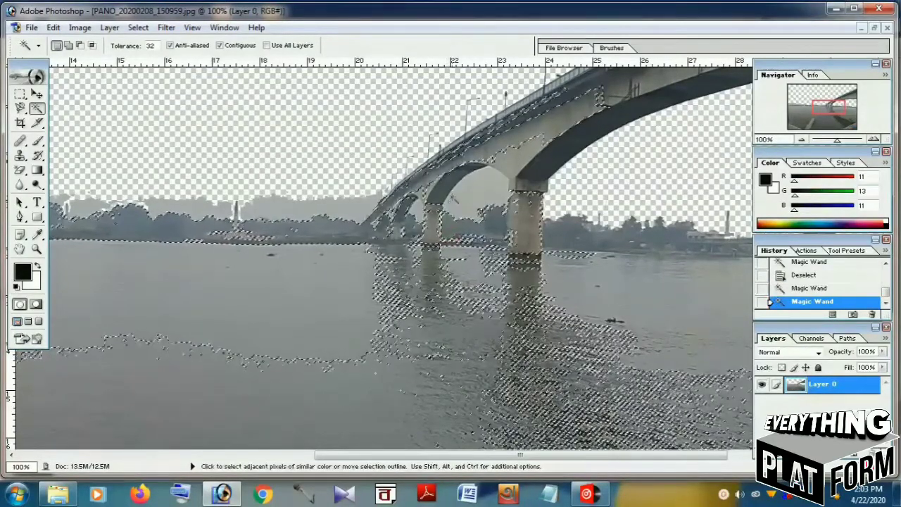
pyautogui.hotkey('ctrl', 'd')
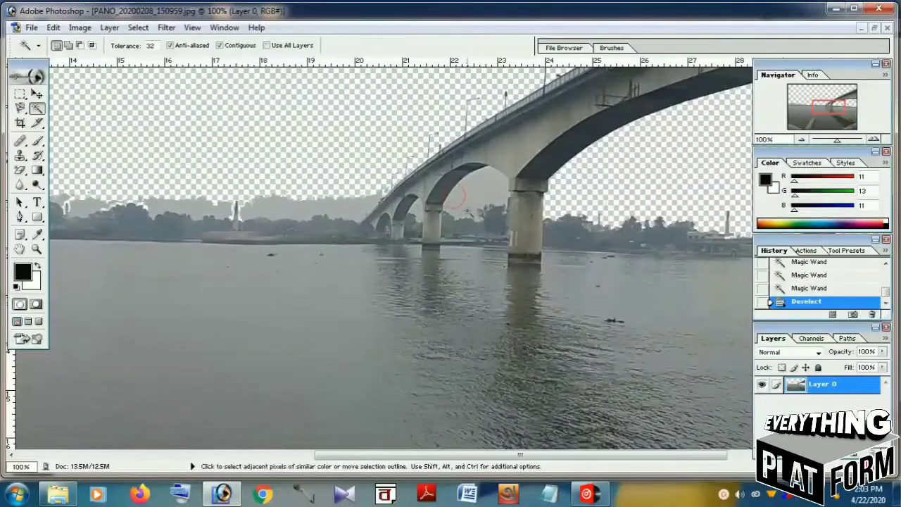
# - Reselect with the Magic Wand until only the sky patch under the central arch is selected
pyautogui.click(491, 184)
pyautogui.click(468, 286)
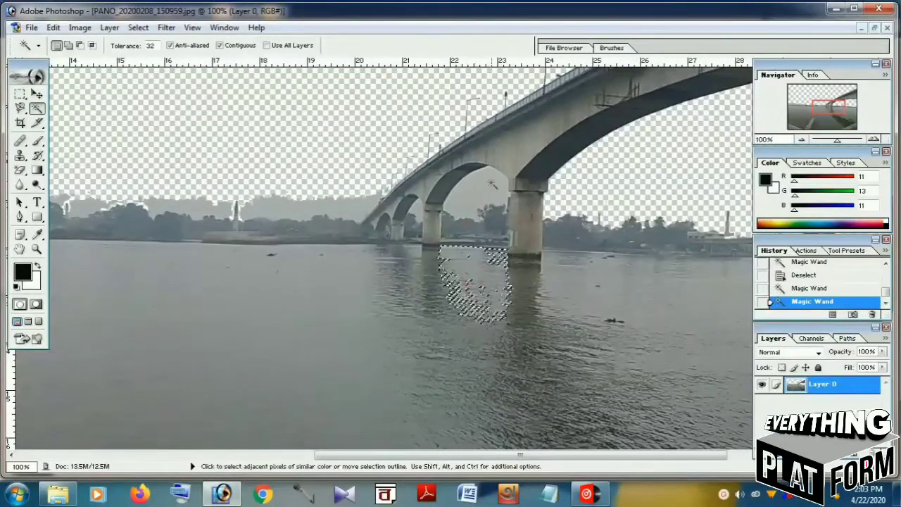
pyautogui.keyDown('shift'); pyautogui.click(459, 200); pyautogui.keyUp('shift')
pyautogui.keyDown('shift'); pyautogui.click(458, 199); pyautogui.keyUp('shift')
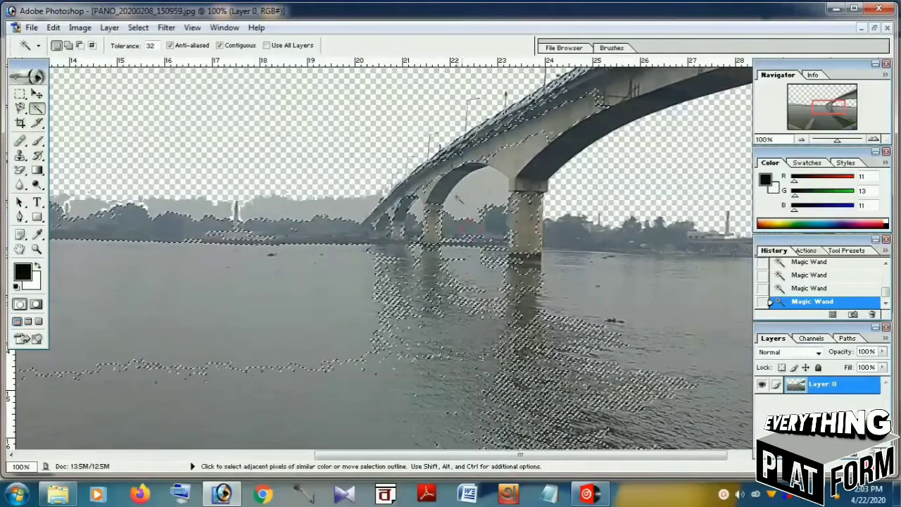
pyautogui.click(458, 199)
pyautogui.keyDown('shift'); pyautogui.click(449, 217); pyautogui.keyUp('shift')
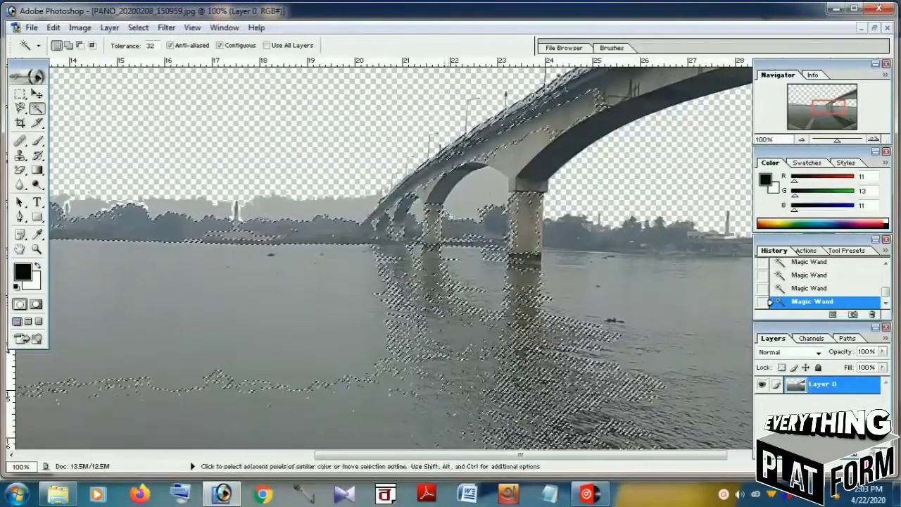
pyautogui.click(451, 211)
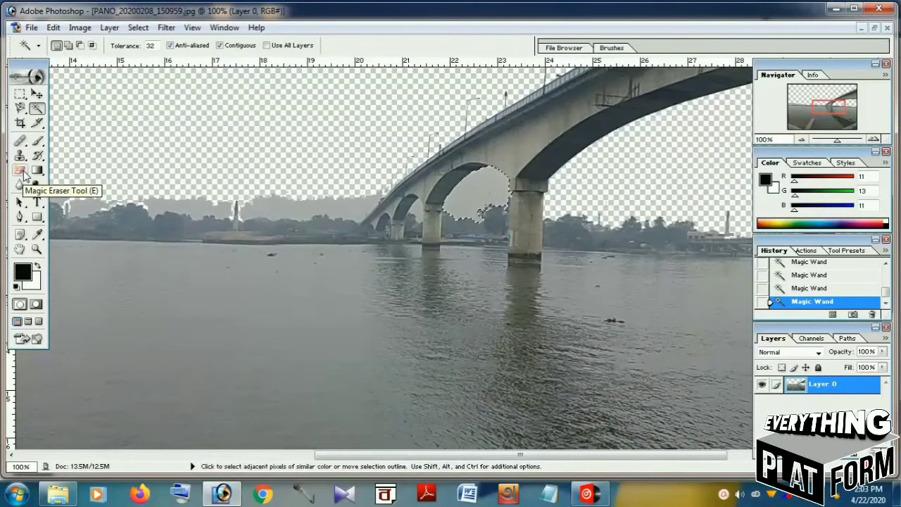
# - Erase the selected central-arch sky with the Magic Eraser, undoing one extra erase
pyautogui.moveTo(26, 175); pyautogui.dragTo(74, 195)
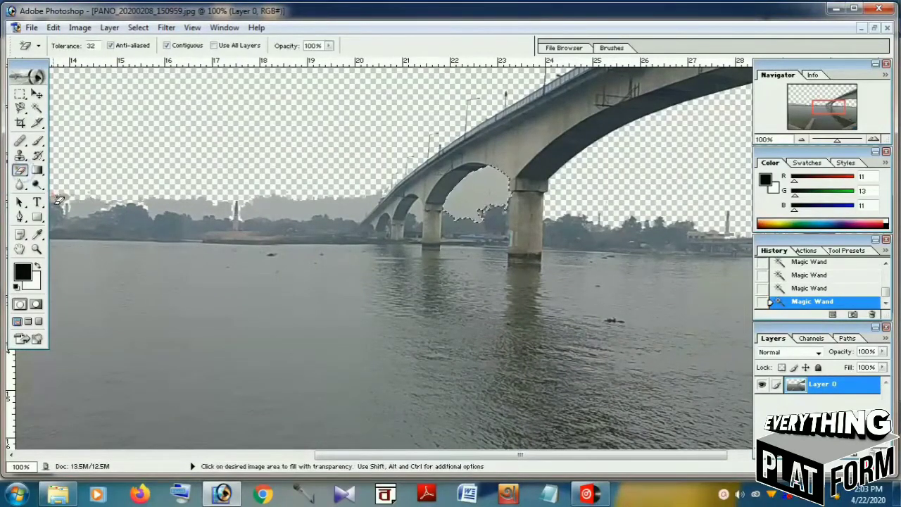
pyautogui.click(449, 210)
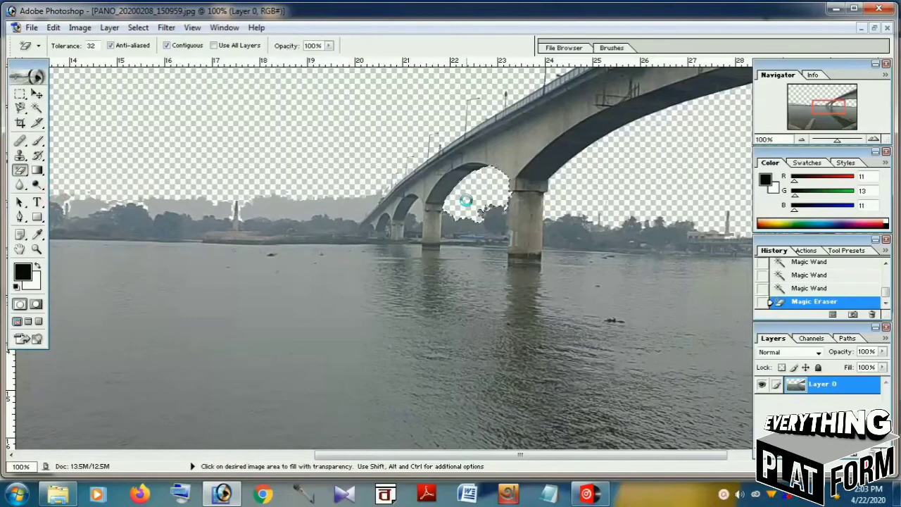
pyautogui.click(19, 94)
pyautogui.click(139, 150)
pyautogui.click(20, 171)
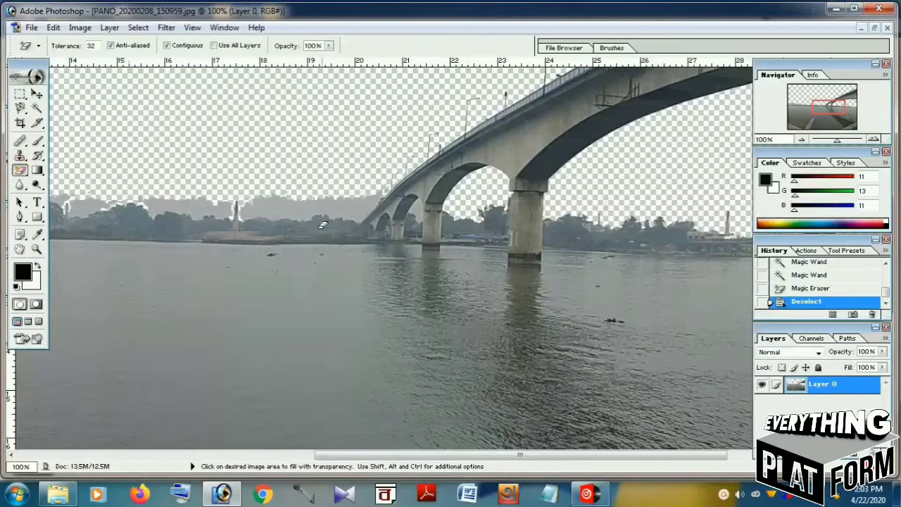
pyautogui.click(415, 214)
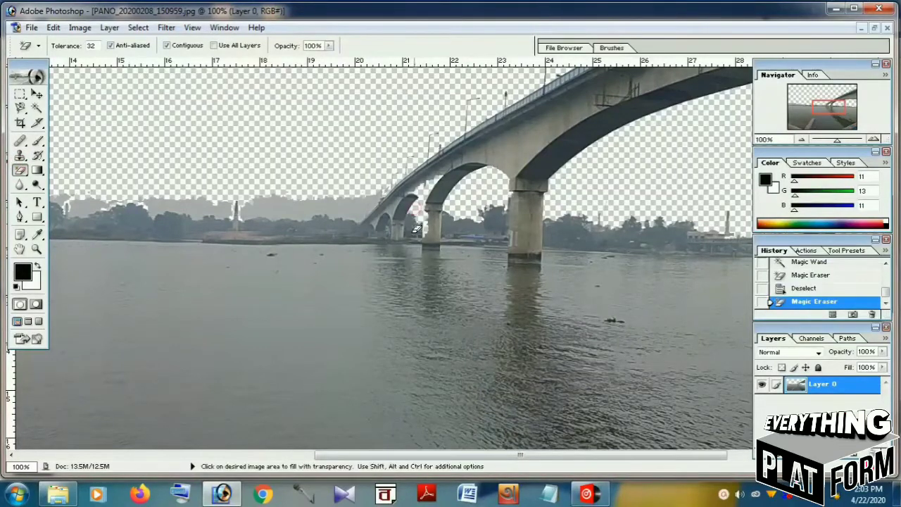
pyautogui.hotkey('ctrl', 'z')
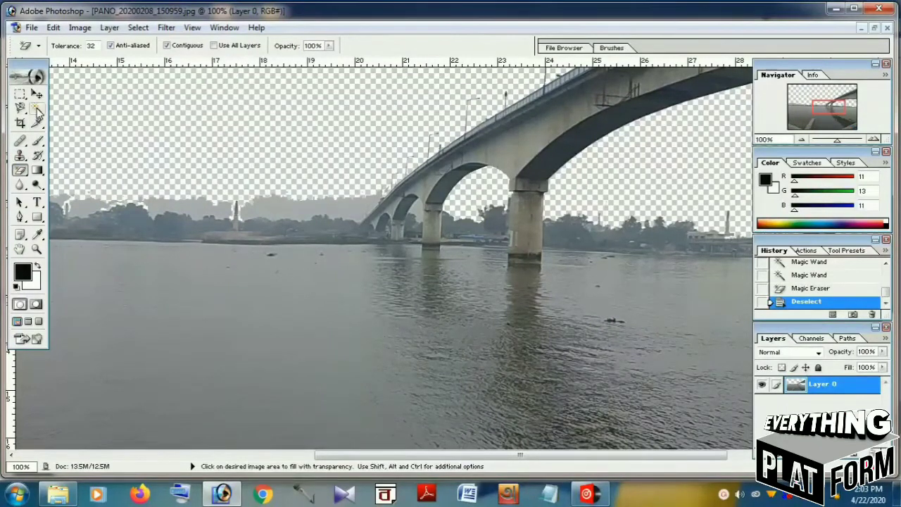
# - Magic Wand the sky beside the pillar, hide the selection outline, and zoom to 300%
pyautogui.click(37, 109)
pyautogui.click(423, 225)
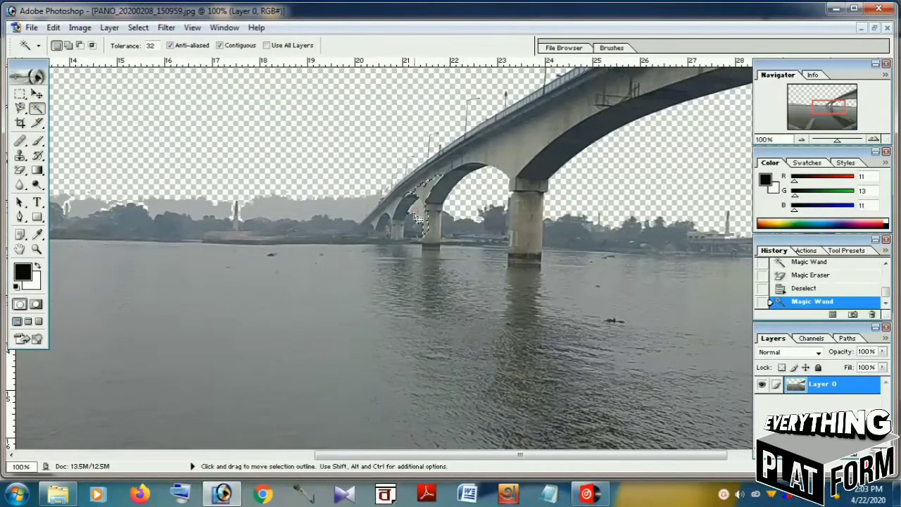
pyautogui.keyDown('shift'); pyautogui.click(563, 366); pyautogui.keyUp('shift')
pyautogui.keyDown('shift'); pyautogui.click(398, 310); pyautogui.keyUp('shift')
pyautogui.click(428, 227)
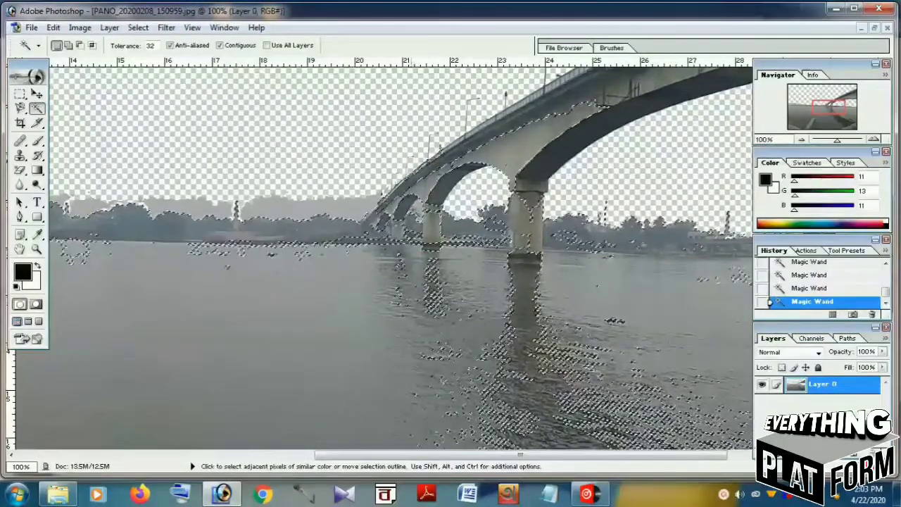
pyautogui.hotkey('ctrl', 'h')
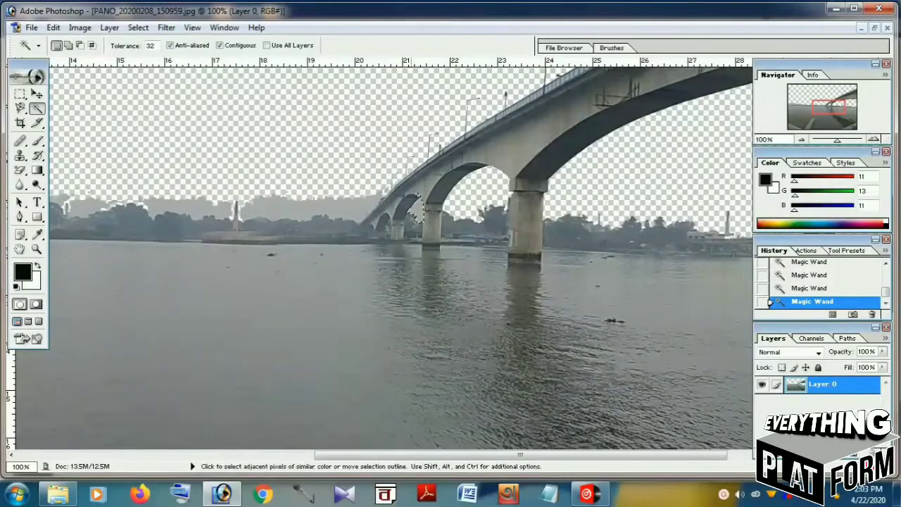
pyautogui.hotkey('ctrl', '+')
pyautogui.hotkey('ctrl', '+')
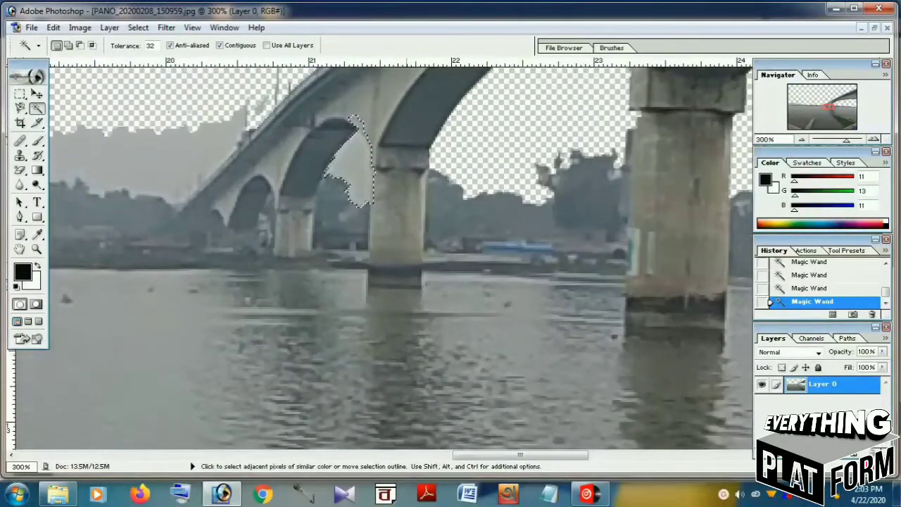
# - Erase the selected sky patch inside the smaller arch with the Magic Eraser
pyautogui.scroll(2, 131, 174)
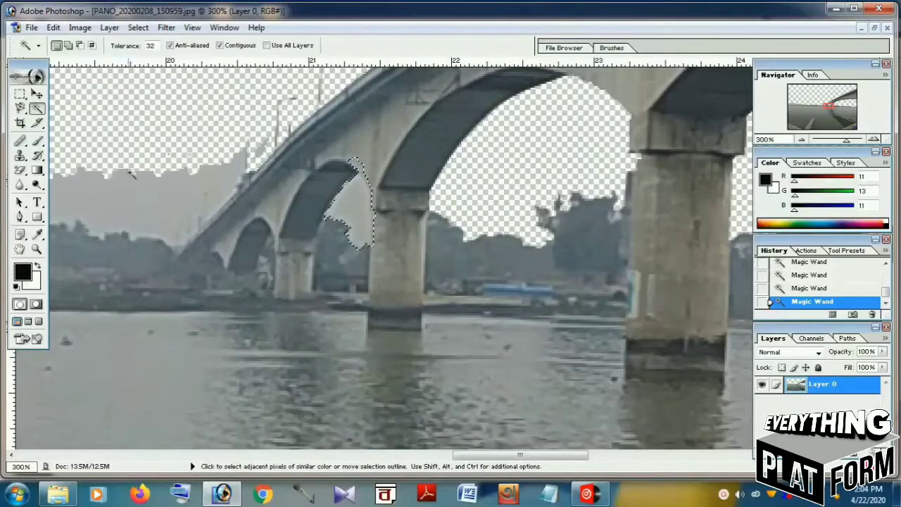
pyautogui.click(20, 169)
pyautogui.click(352, 204)
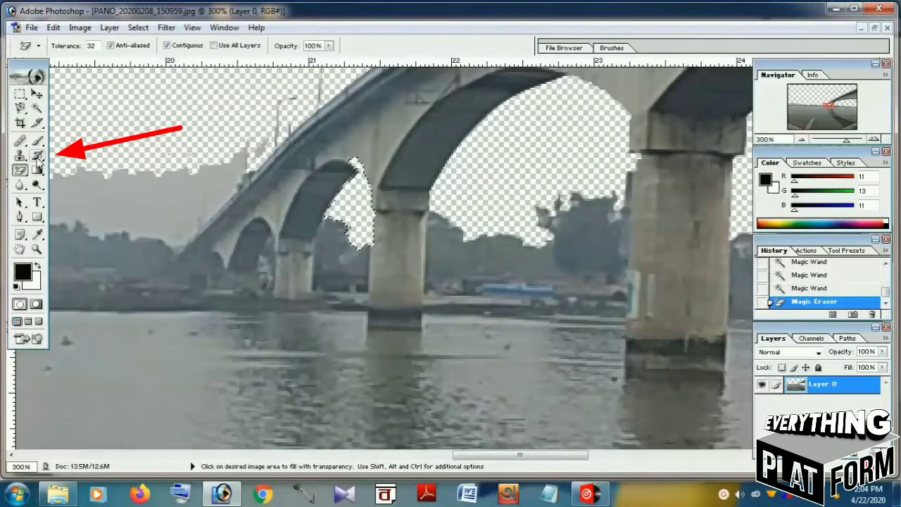
pyautogui.moveTo(39, 157); pyautogui.dragTo(79, 161)
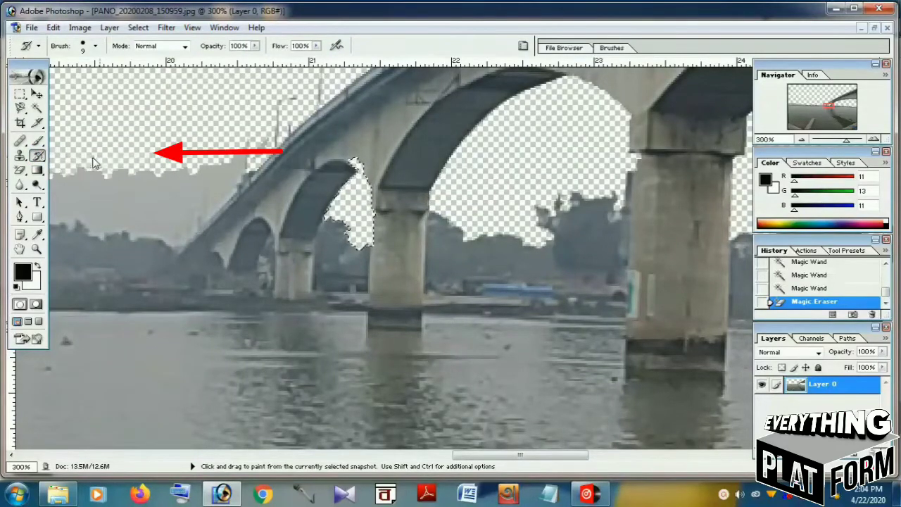
# - Restore the over-erased top edge of the arch with the History Brush, then deselect
pyautogui.click(363, 160)
pyautogui.click(363, 161)
pyautogui.click(360, 161)
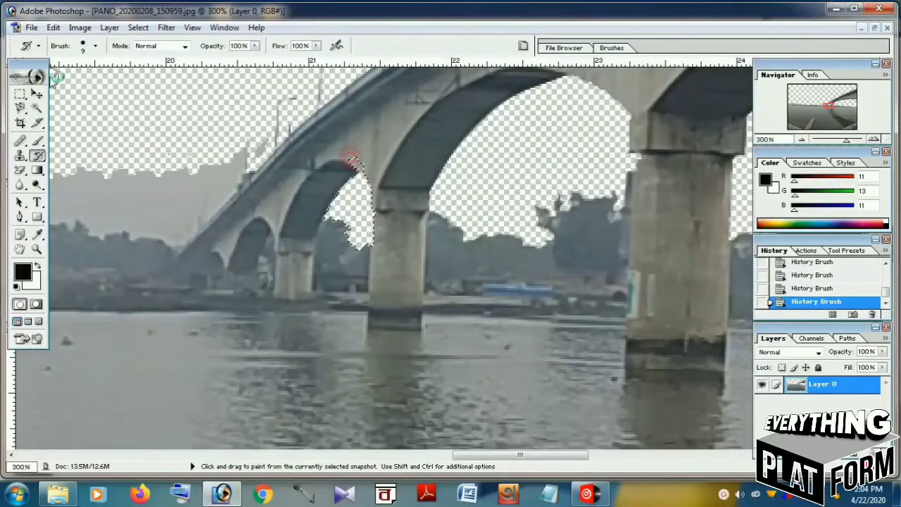
pyautogui.click(20, 94)
pyautogui.click(194, 187)
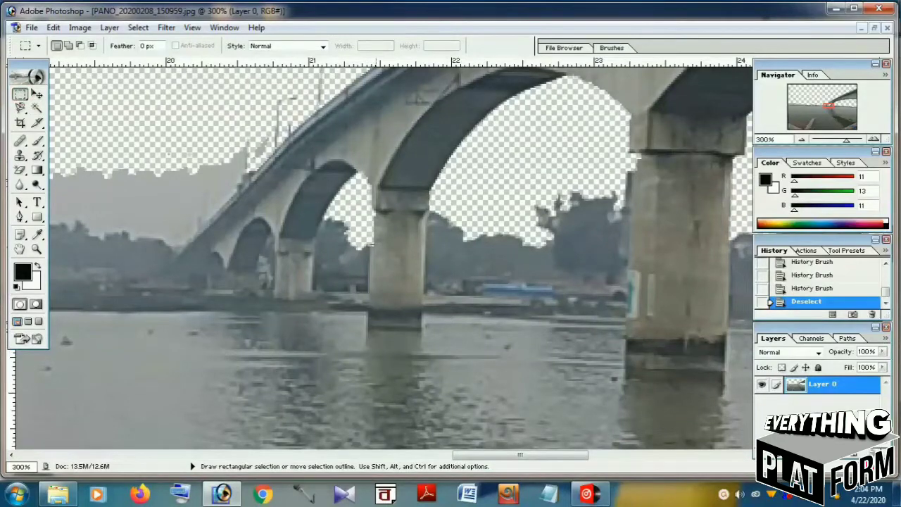
# - Restore the pillar's upper-left edge with the History Brush and dismiss the Clone Stamp error
pyautogui.click(38, 156)
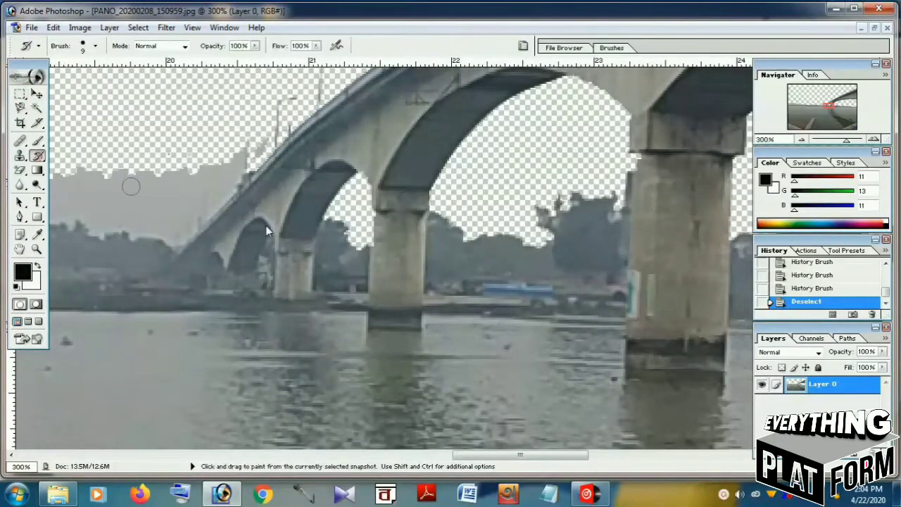
pyautogui.click(379, 236)
pyautogui.moveTo(381, 210); pyautogui.dragTo(366, 167)
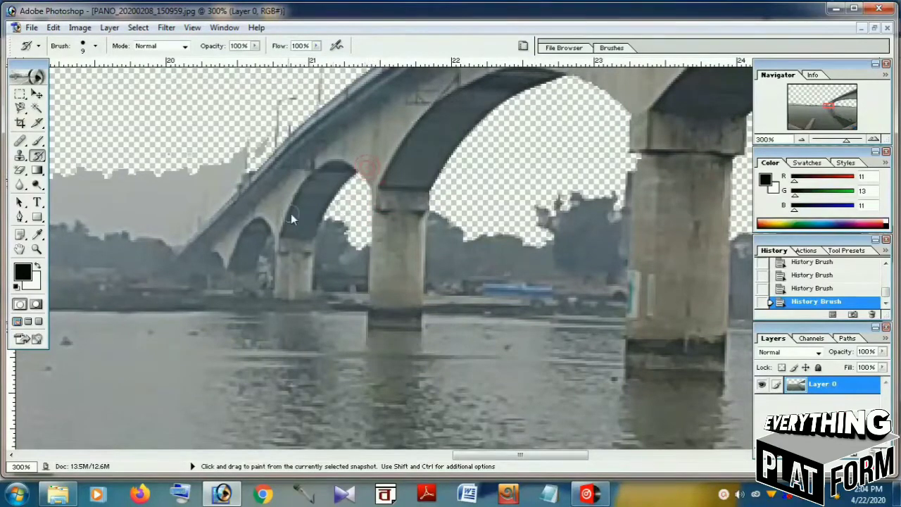
pyautogui.click(20, 156)
pyautogui.click(127, 199)
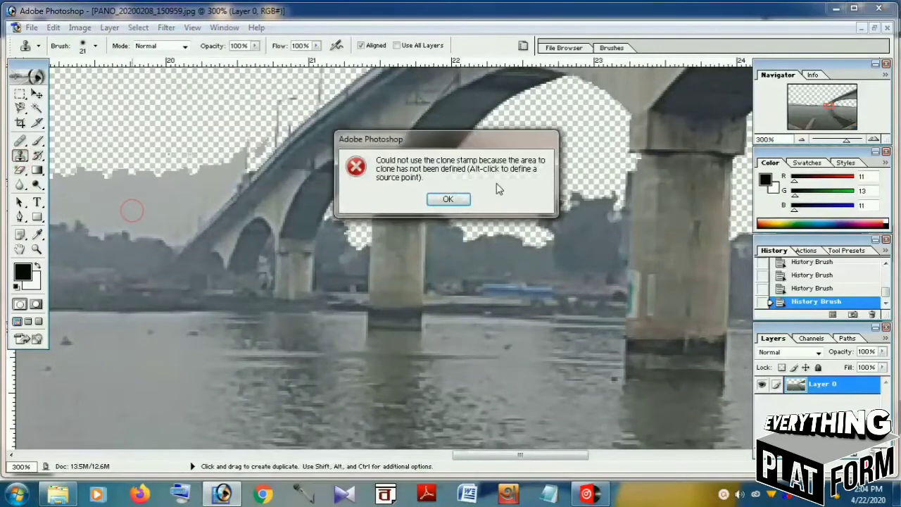
pyautogui.click(447, 200)
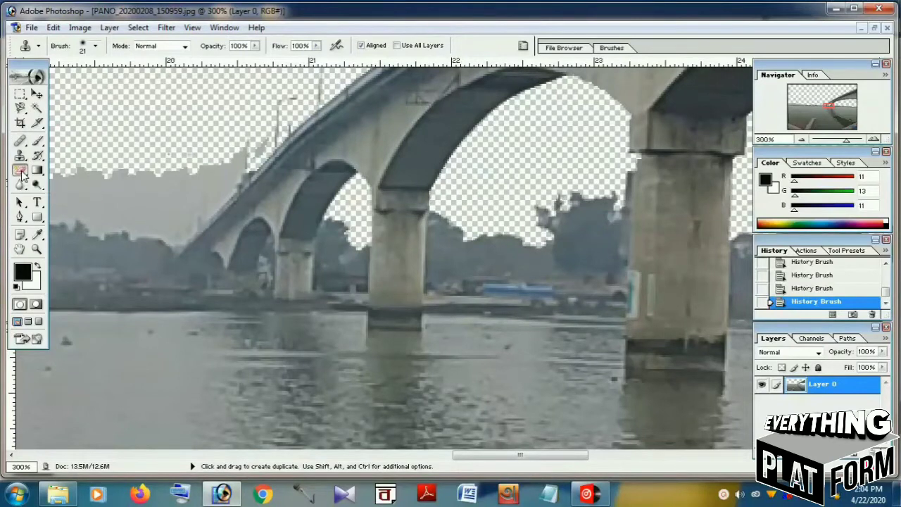
pyautogui.keyDown('alt'); pyautogui.click(21, 170); pyautogui.keyUp('alt')
# - Erase the grey sky patches above the treeline, left of the tower and around the chimneys
pyautogui.moveTo(457, 456); pyautogui.dragTo(387, 473)
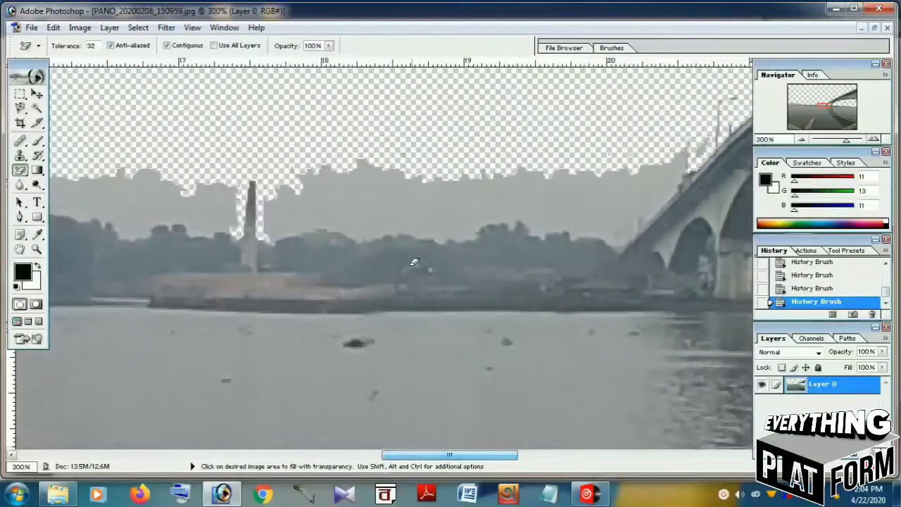
pyautogui.click(417, 209)
pyautogui.click(186, 201)
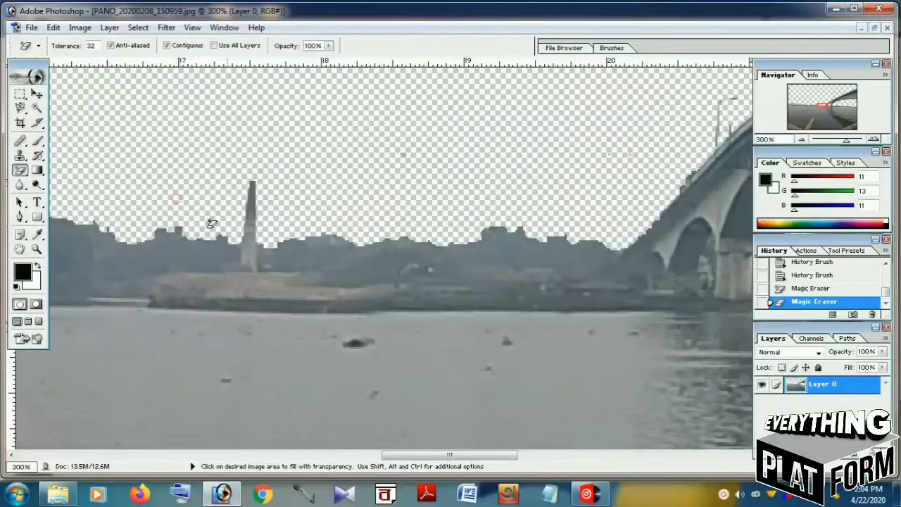
pyautogui.moveTo(479, 455); pyautogui.dragTo(370, 457)
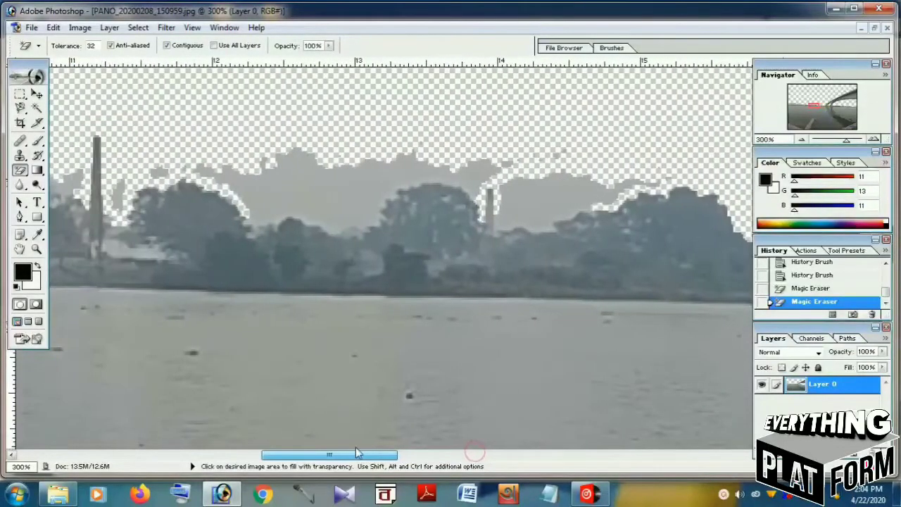
pyautogui.click(532, 204)
pyautogui.click(374, 183)
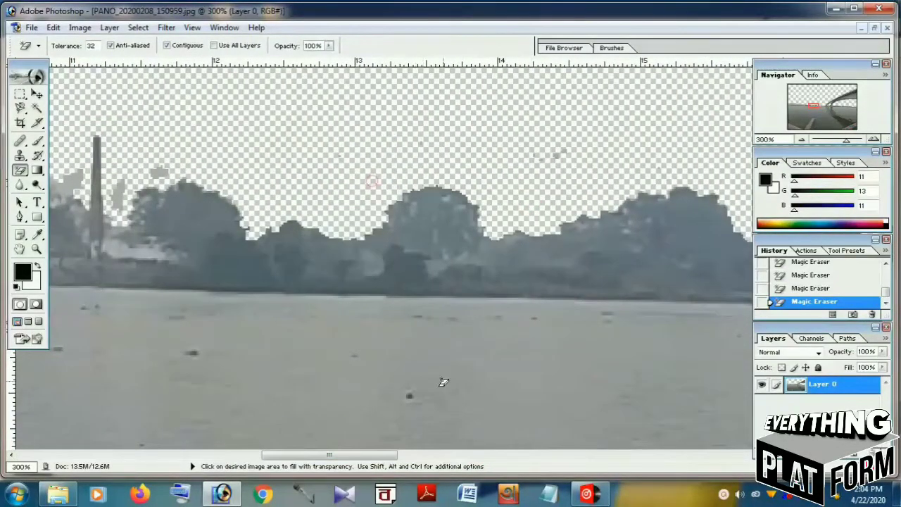
pyautogui.moveTo(387, 455); pyautogui.dragTo(296, 457)
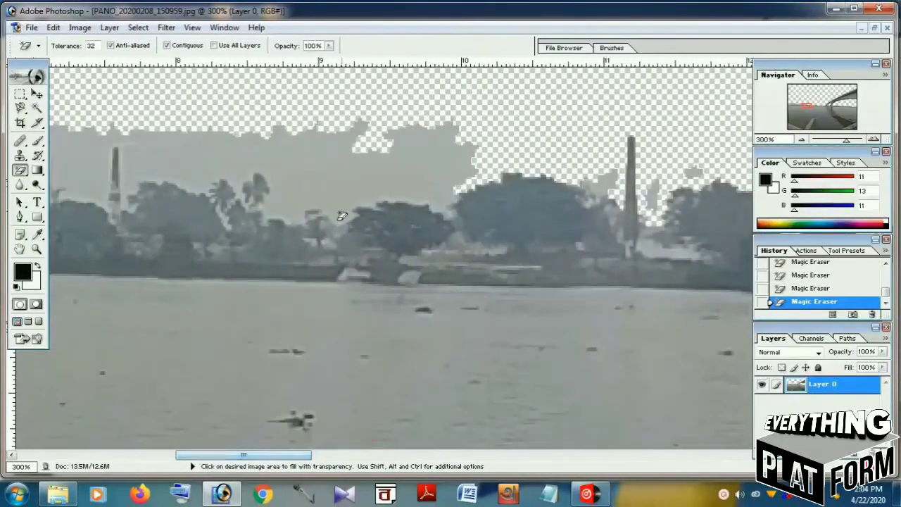
pyautogui.click(388, 171)
pyautogui.click(603, 178)
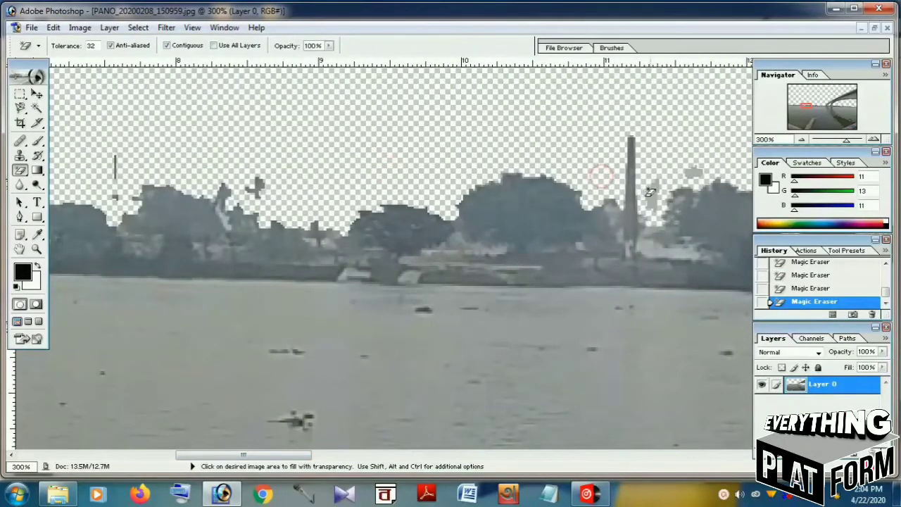
pyautogui.click(652, 193)
pyautogui.click(693, 173)
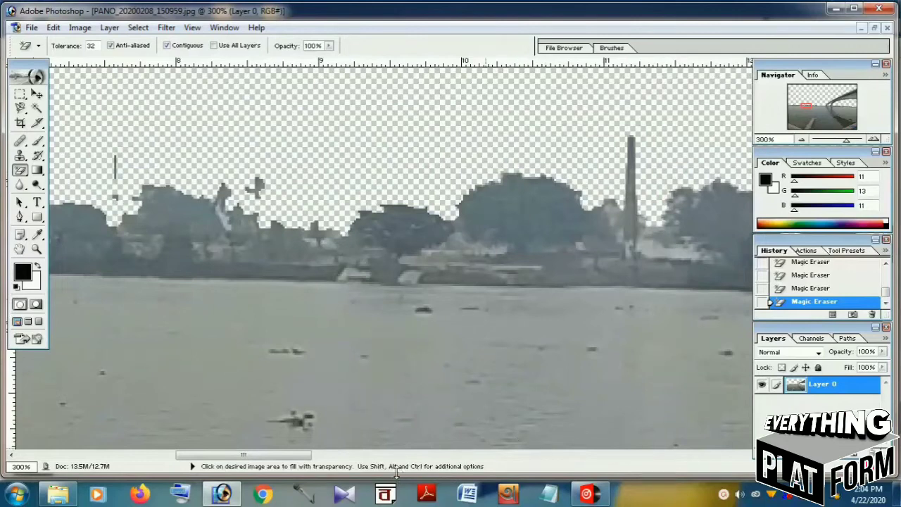
pyautogui.moveTo(283, 457); pyautogui.dragTo(235, 457)
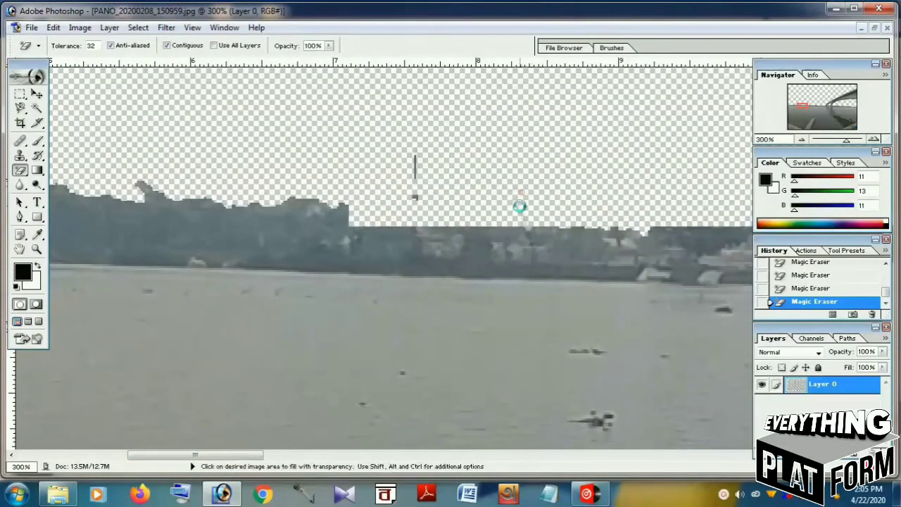
# - Erase the remaining sky edges, undoing erases that removed the tree band
pyautogui.click(518, 203)
pyautogui.hotkey('ctrl', 'z')
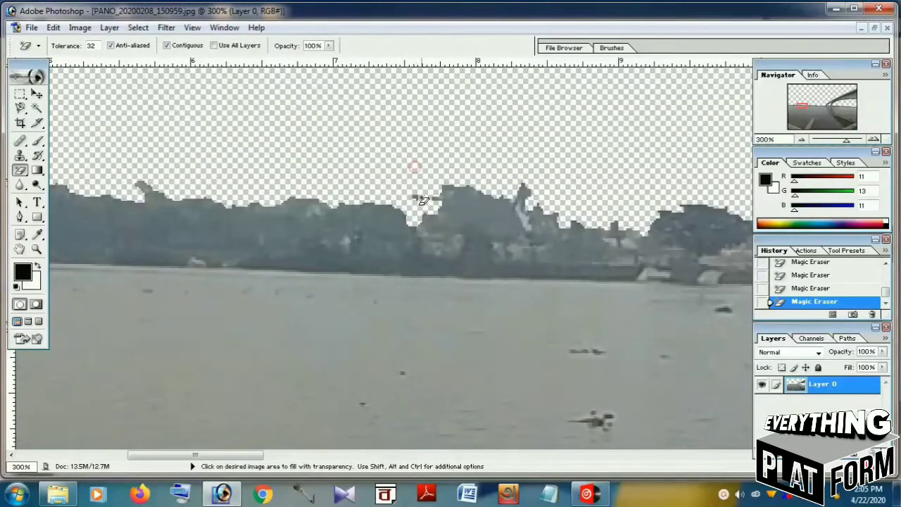
pyautogui.click(424, 224)
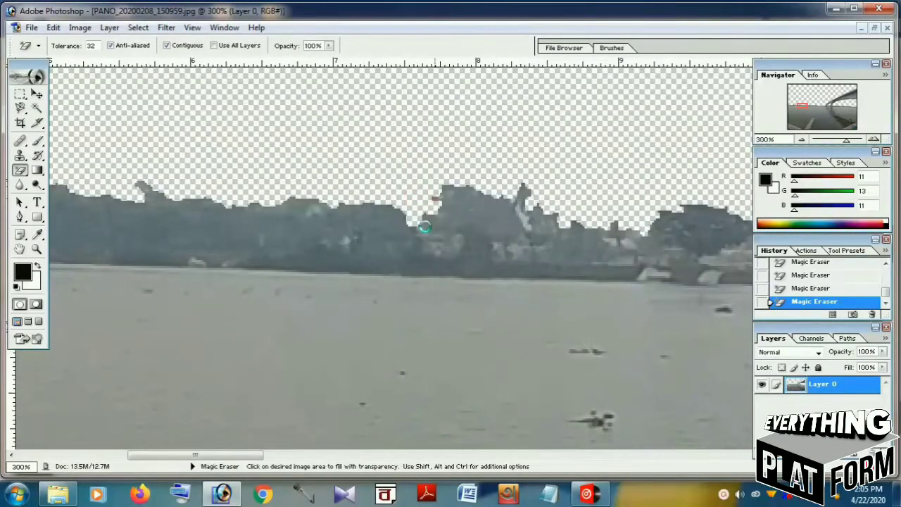
pyautogui.hotkey('ctrl', 'z')
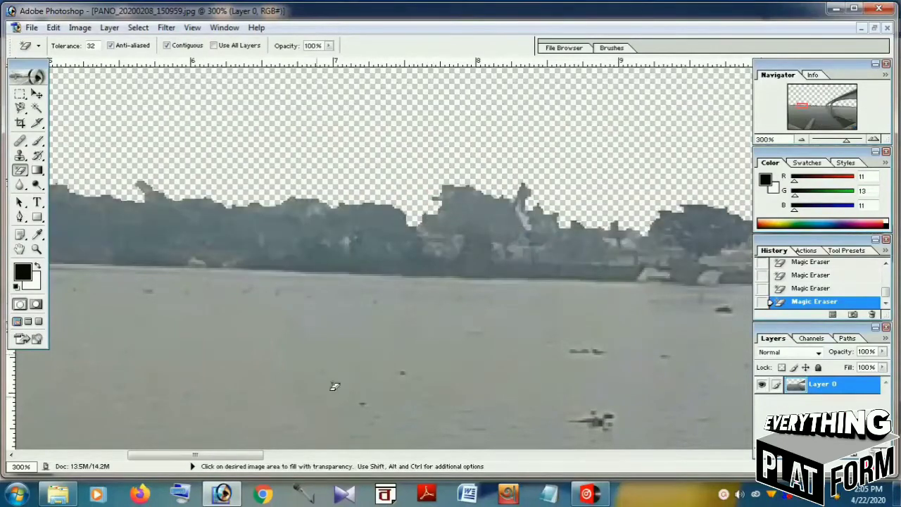
pyautogui.moveTo(252, 457); pyautogui.dragTo(185, 451)
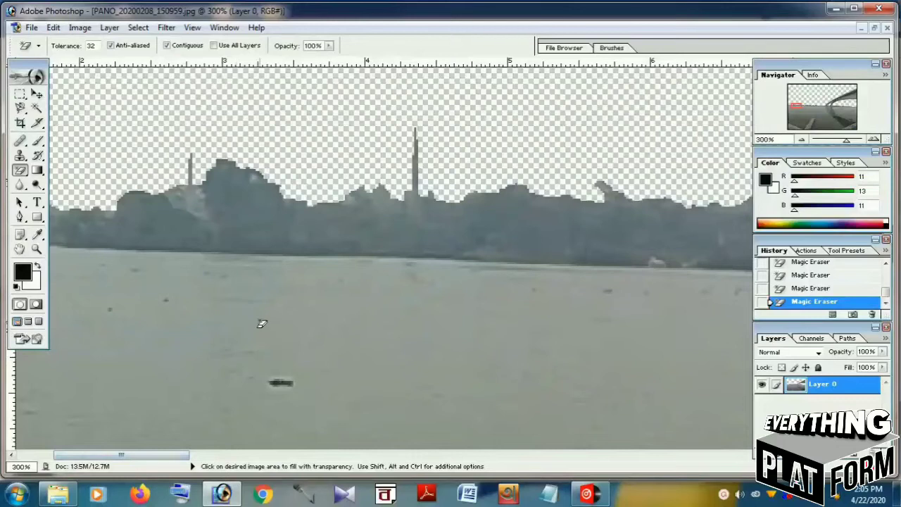
pyautogui.moveTo(154, 459); pyautogui.dragTo(117, 457)
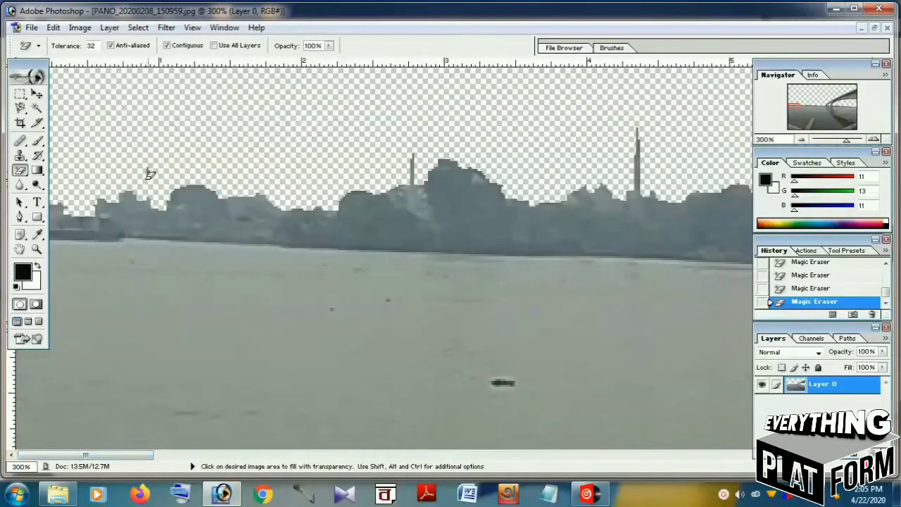
pyautogui.click(372, 308)
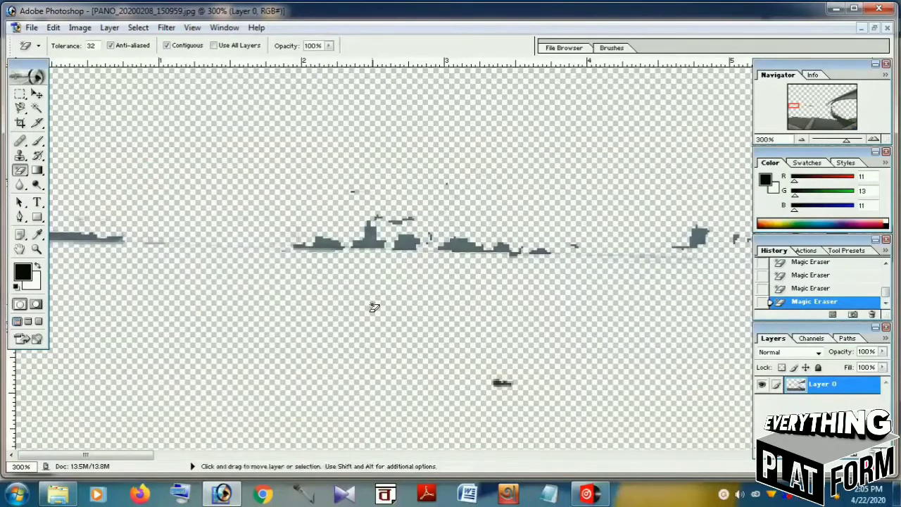
# - Undo the erases that removed the river water and skyline
pyautogui.hotkey('ctrl', 'z')
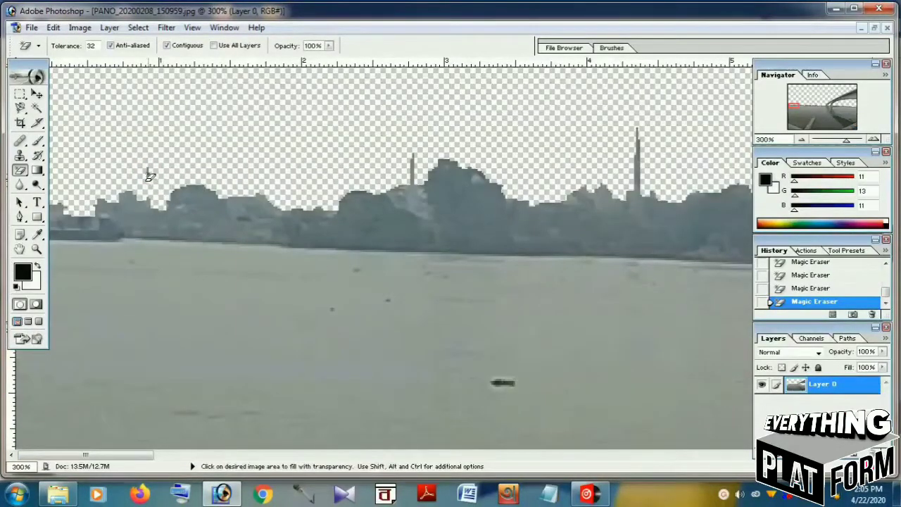
pyautogui.click(148, 201)
pyautogui.hotkey('ctrl', 'z')
# - Paint a sky spot back with the History Brush, re-erase it, and zoom out to 25%
pyautogui.click(39, 155)
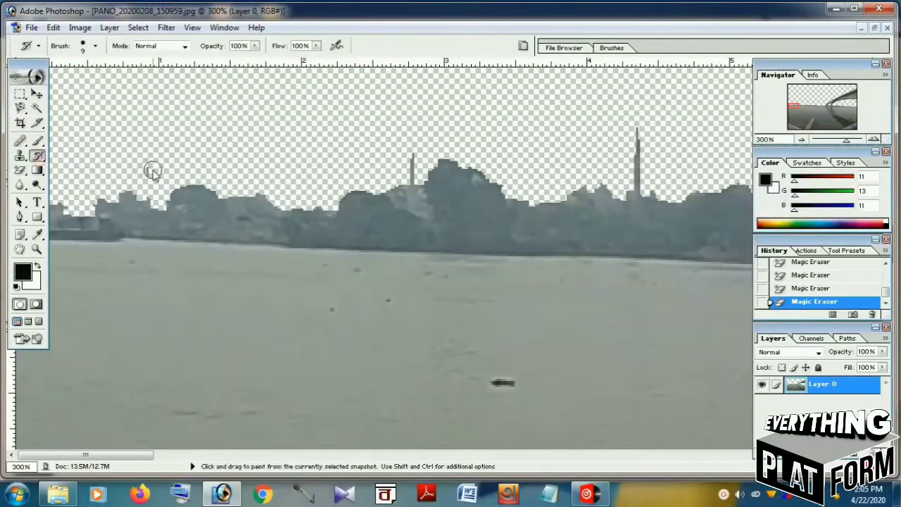
pyautogui.click(153, 169)
pyautogui.click(19, 170)
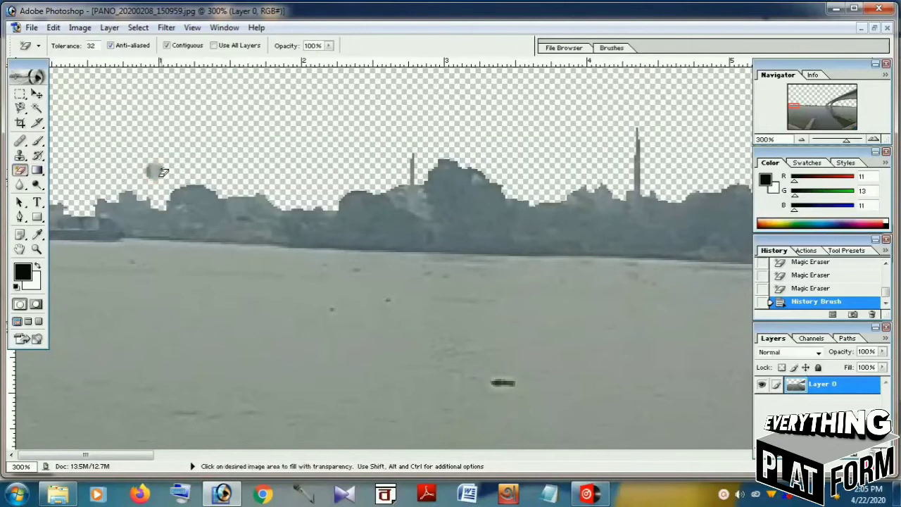
pyautogui.click(156, 170)
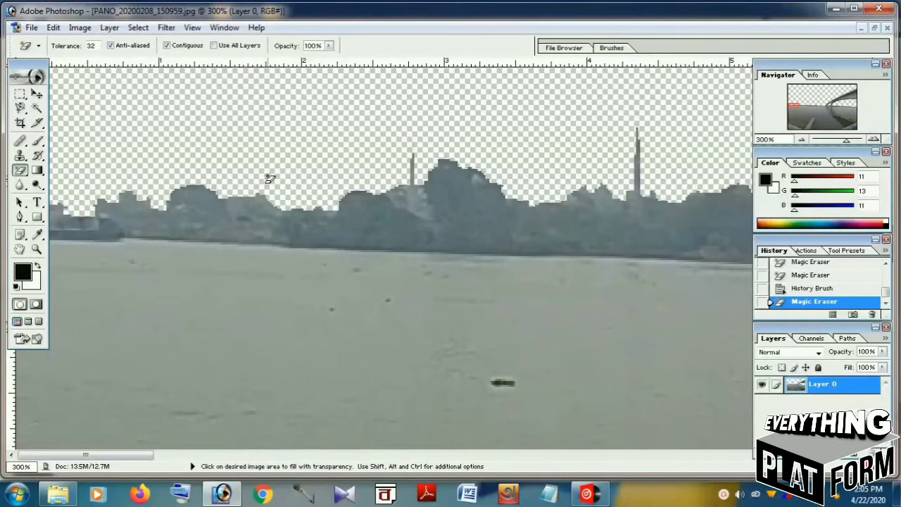
pyautogui.hotkey('ctrl', '-')
pyautogui.hotkey('ctrl', '-')
pyautogui.hotkey('ctrl', '-')
pyautogui.hotkey('ctrl', '-')
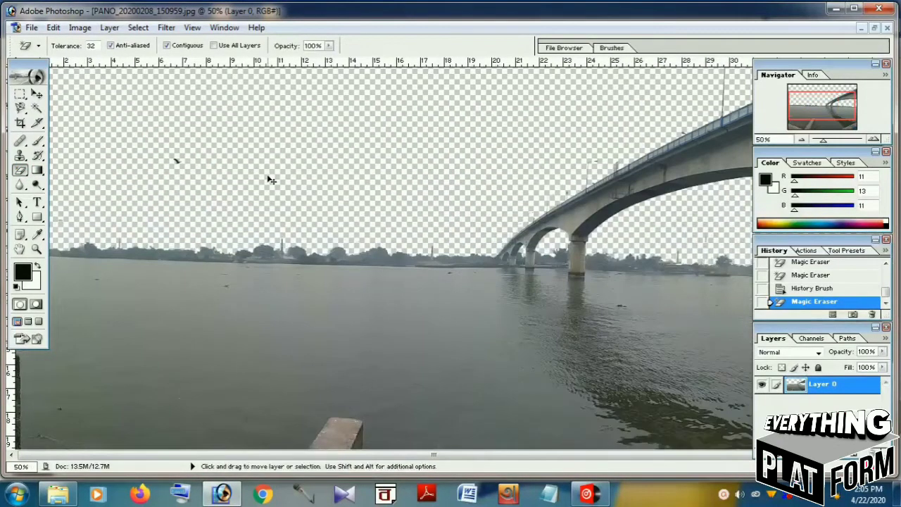
pyautogui.hotkey('ctrl', '-')
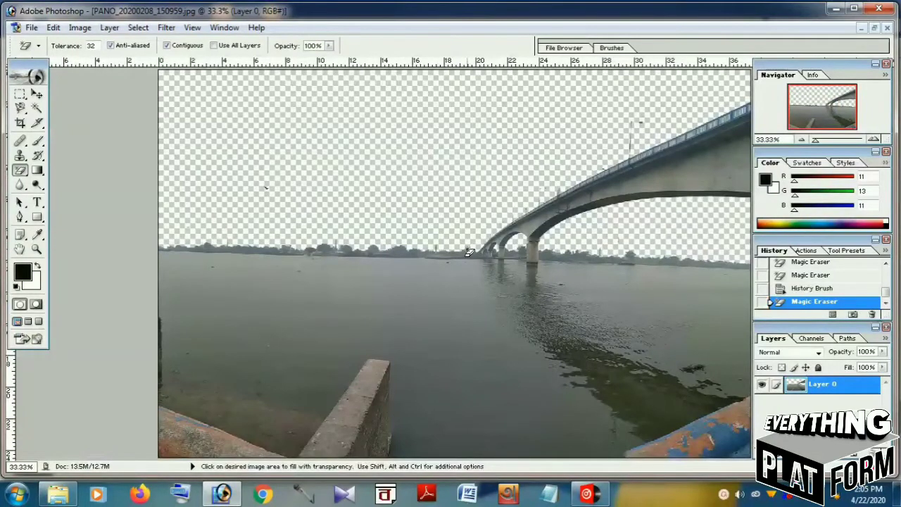
pyautogui.hotkey('ctrl', '-')
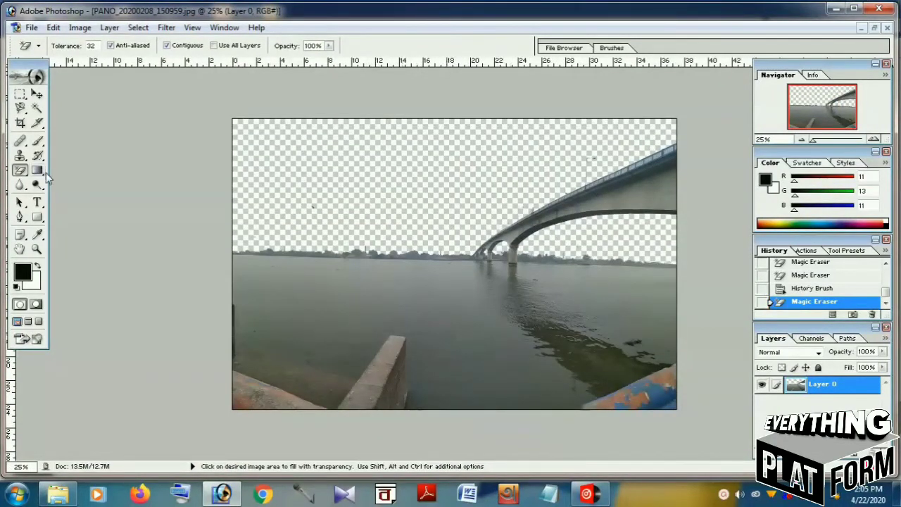
pyautogui.click(19, 95)
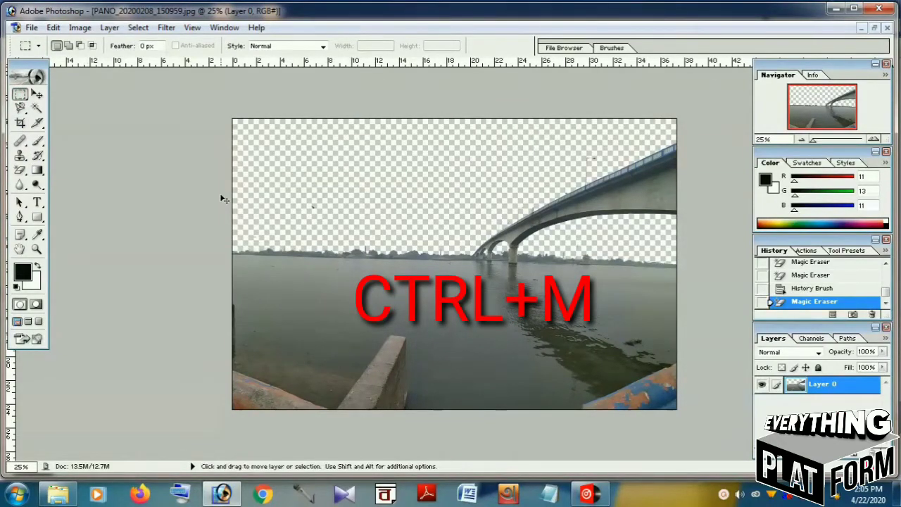
# - Darken the bridge photo with a Curves point at about Input 104 / Output 28
pyautogui.hotkey('ctrl', 'm')
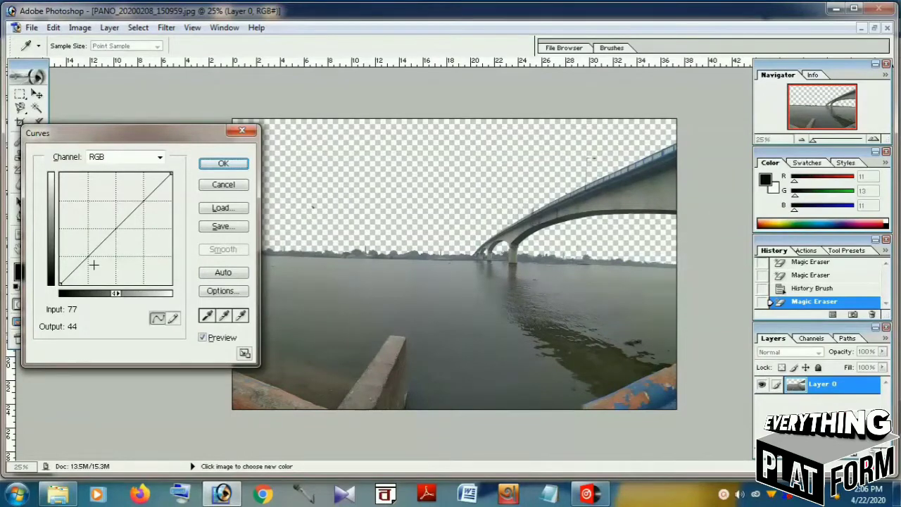
pyautogui.moveTo(93, 265); pyautogui.dragTo(103, 271)
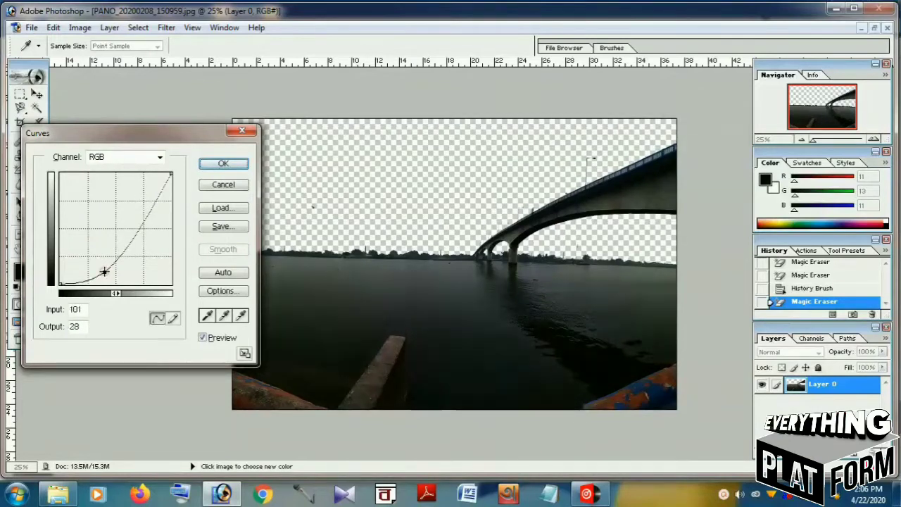
pyautogui.click(105, 272)
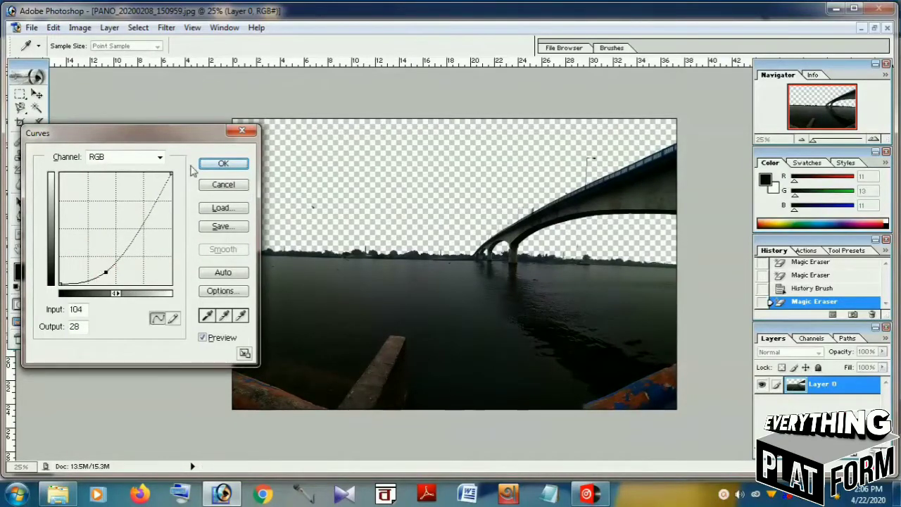
pyautogui.click(224, 165)
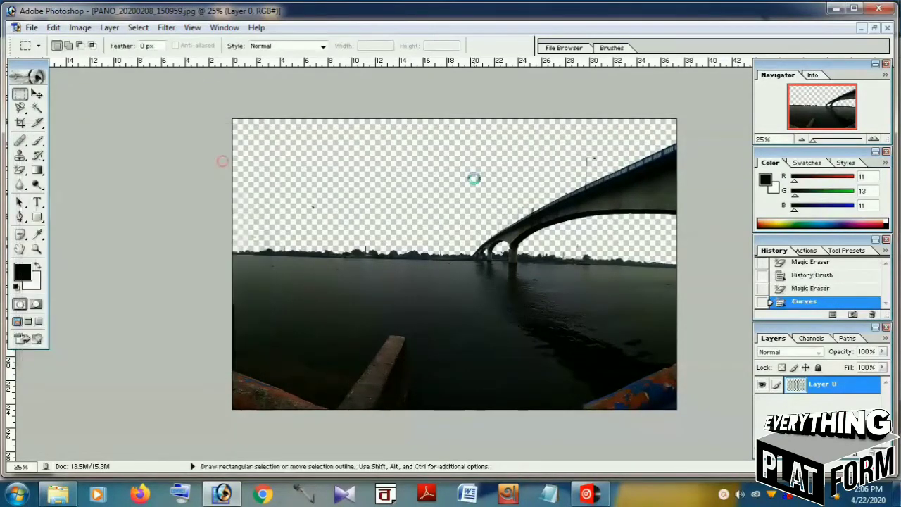
# - Create a new white A4 document (210 × 297 mm, 300 ppi, RGB) named Untitled-1
pyautogui.click(874, 28)
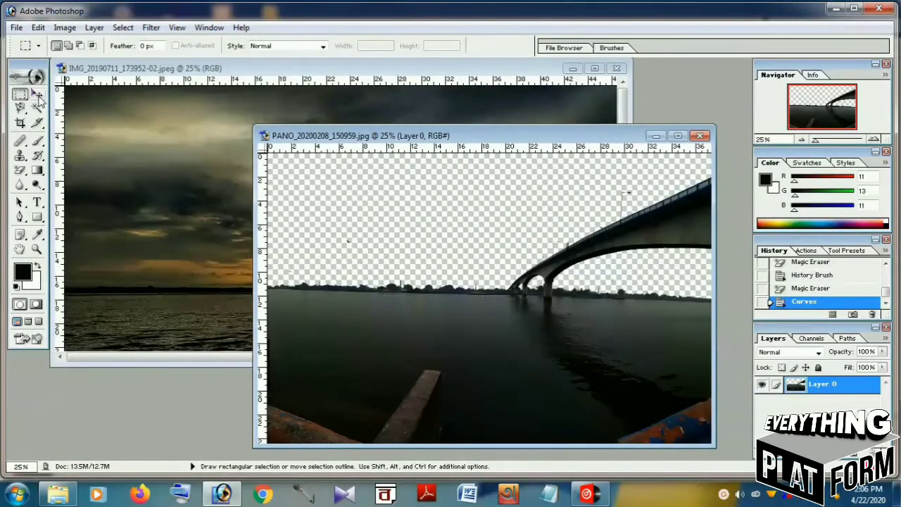
pyautogui.click(16, 28)
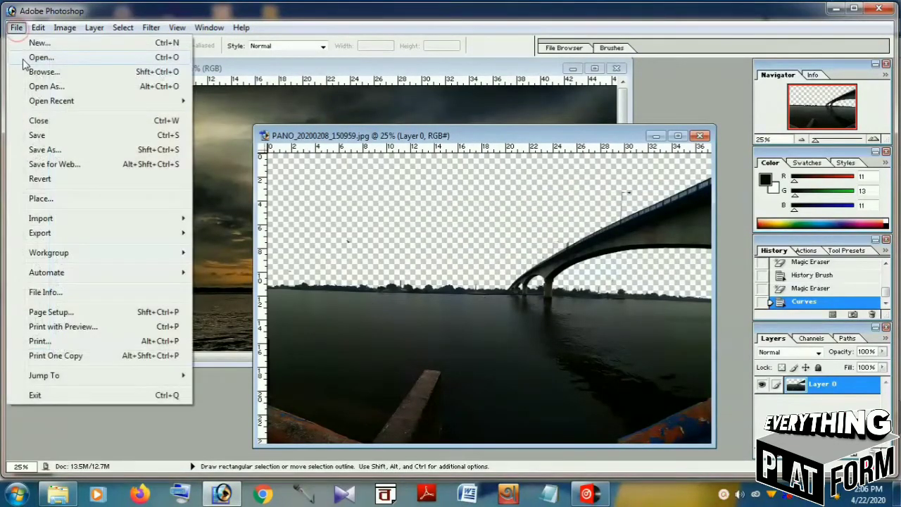
pyautogui.click(36, 42)
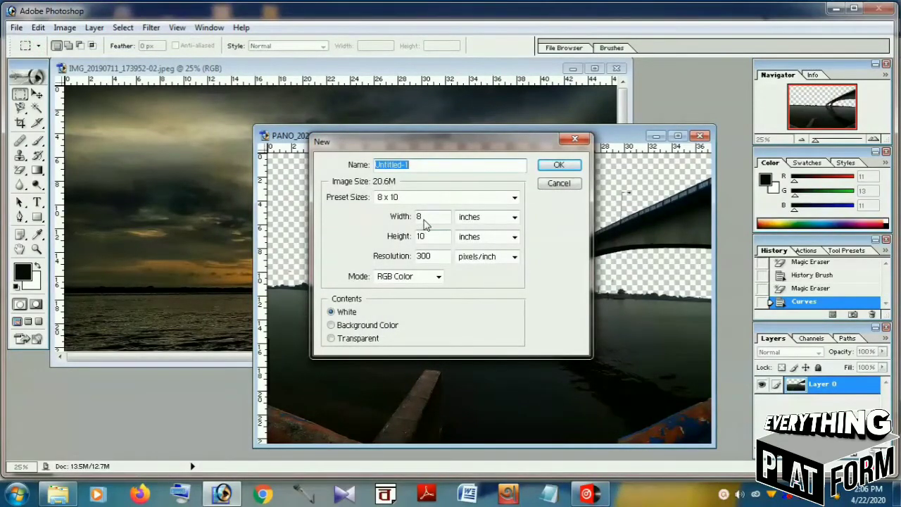
pyautogui.click(515, 200)
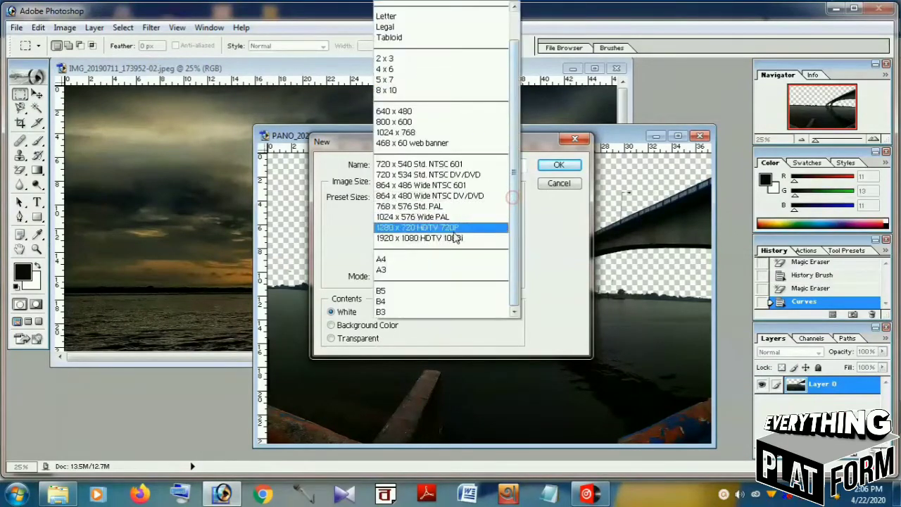
pyautogui.click(384, 262)
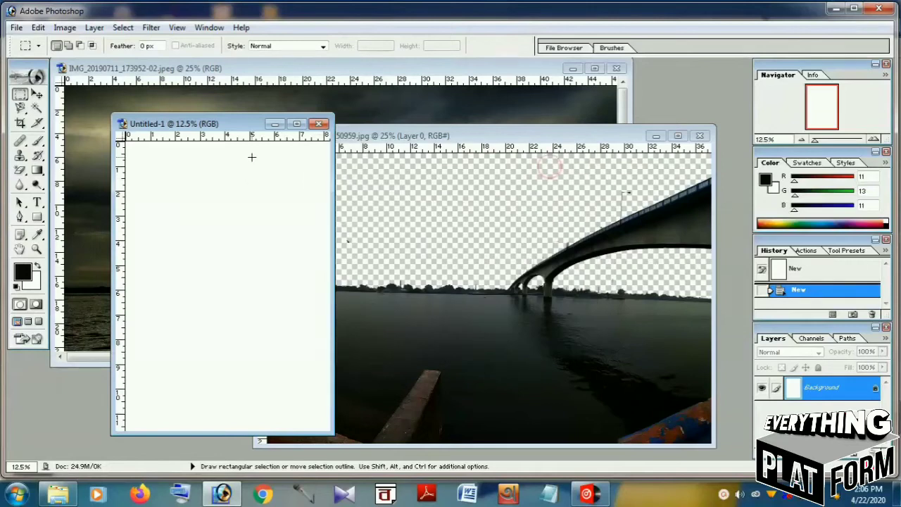
# - Crop the blank Untitled-1 canvas to a wide landscape shape
pyautogui.click(21, 123)
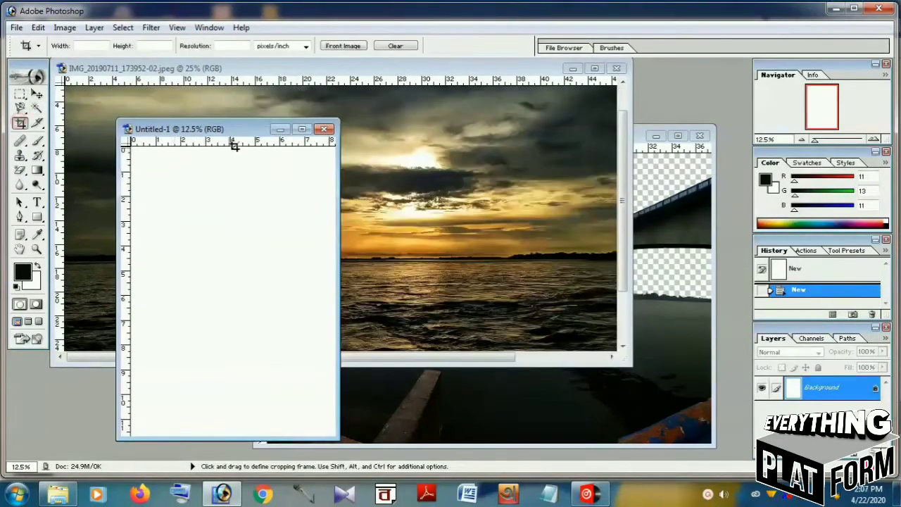
pyautogui.click(296, 124)
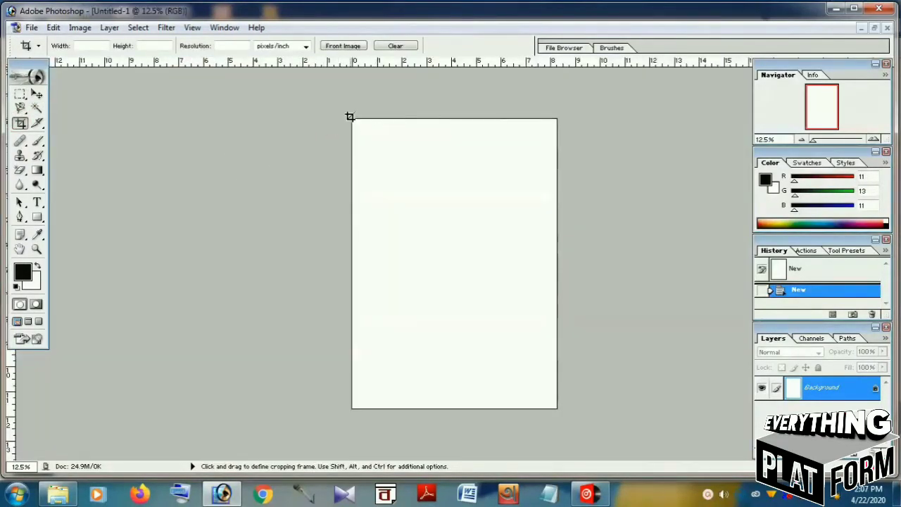
pyautogui.moveTo(351, 118); pyautogui.dragTo(561, 233)
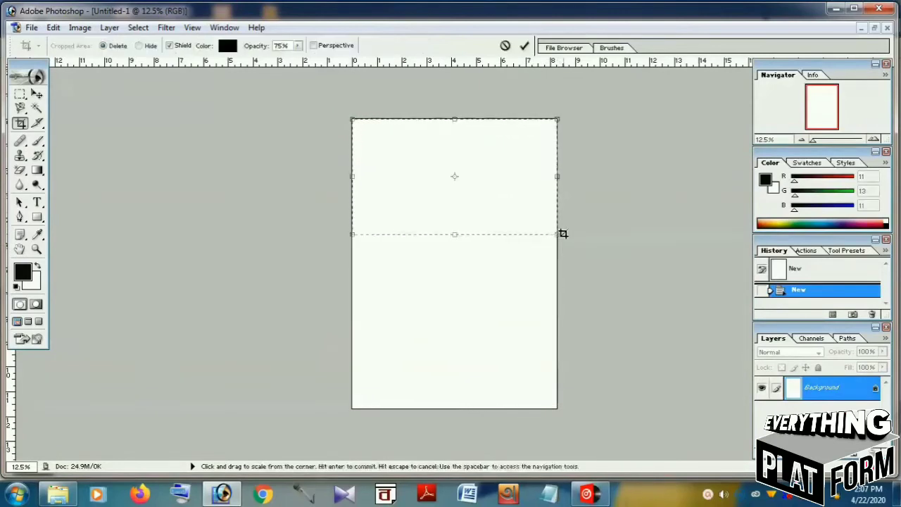
pyautogui.doubleClick(505, 192)
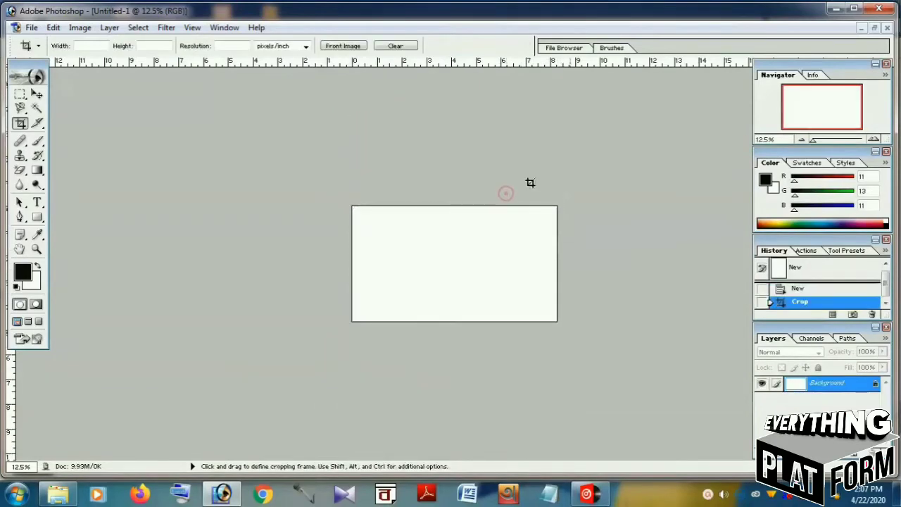
# - Crop the sunset photo to keep only its cloudy sky band
pyautogui.click(873, 28)
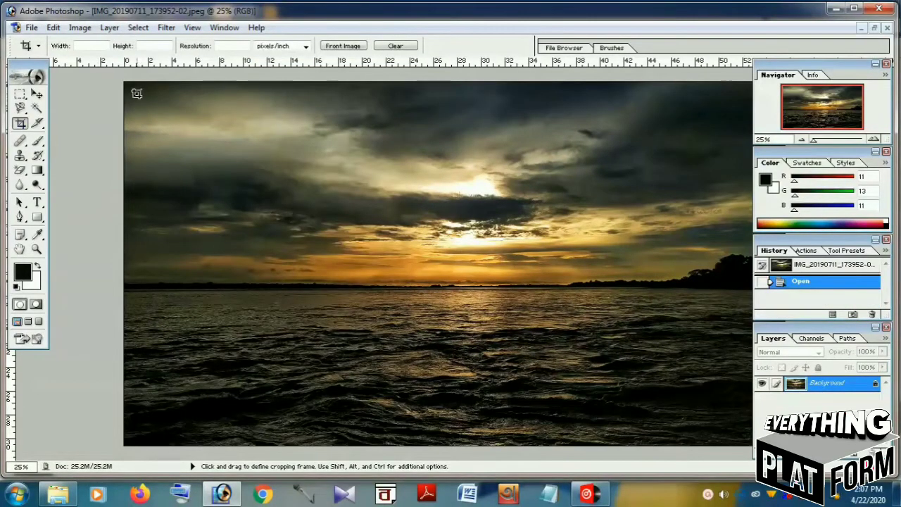
pyautogui.moveTo(125, 82); pyautogui.dragTo(754, 255)
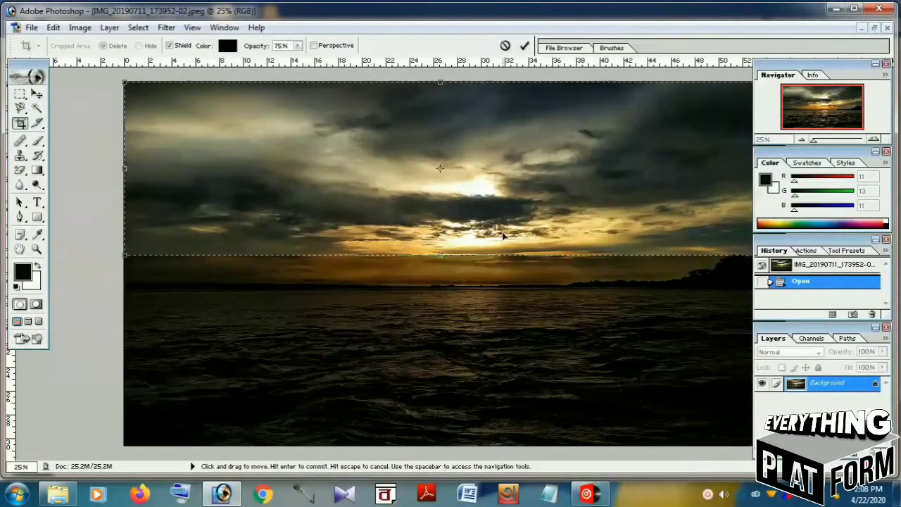
pyautogui.doubleClick(505, 214)
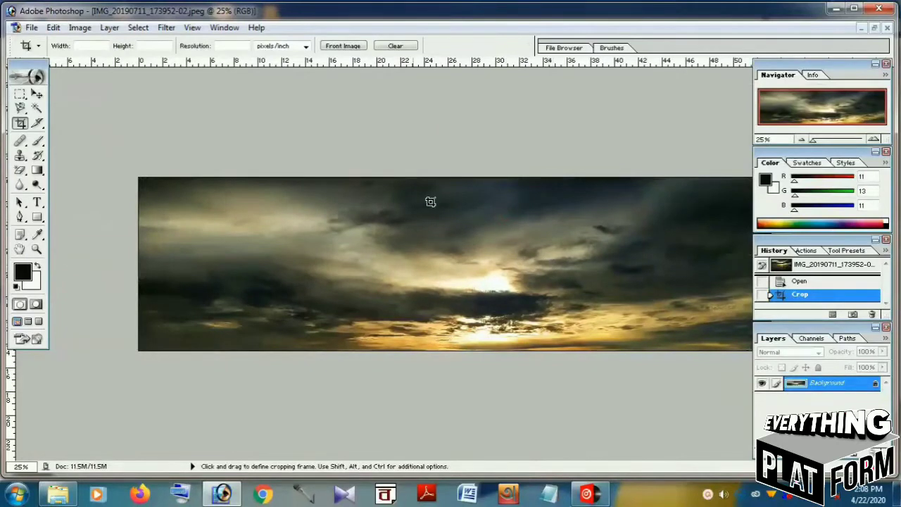
# - Drag the cropped sky photo into the blank Untitled-1 canvas as Layer 1
pyautogui.click(873, 29)
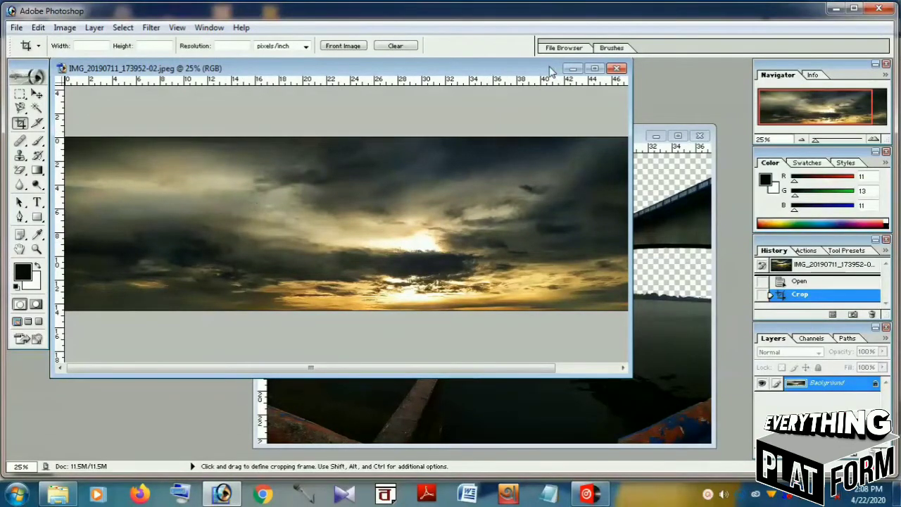
pyautogui.moveTo(553, 70); pyautogui.dragTo(591, 215)
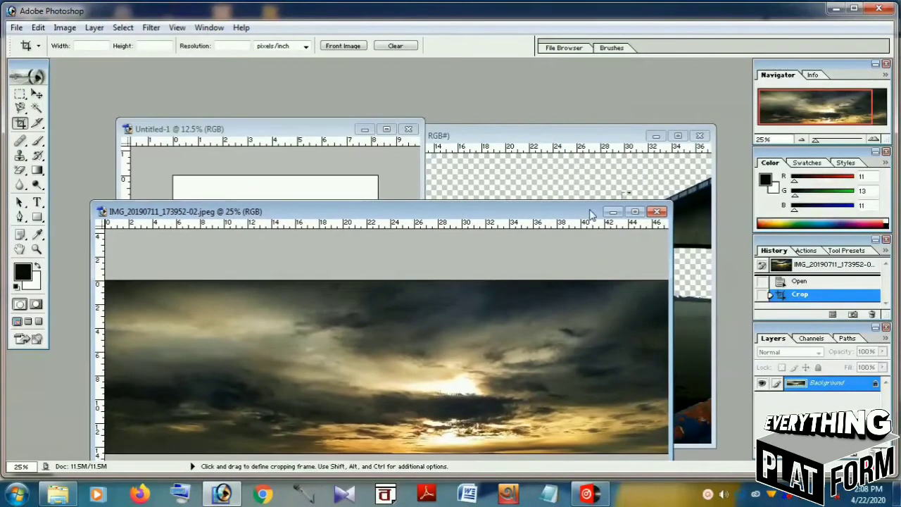
pyautogui.click(243, 140)
pyautogui.moveTo(243, 130); pyautogui.dragTo(373, 75)
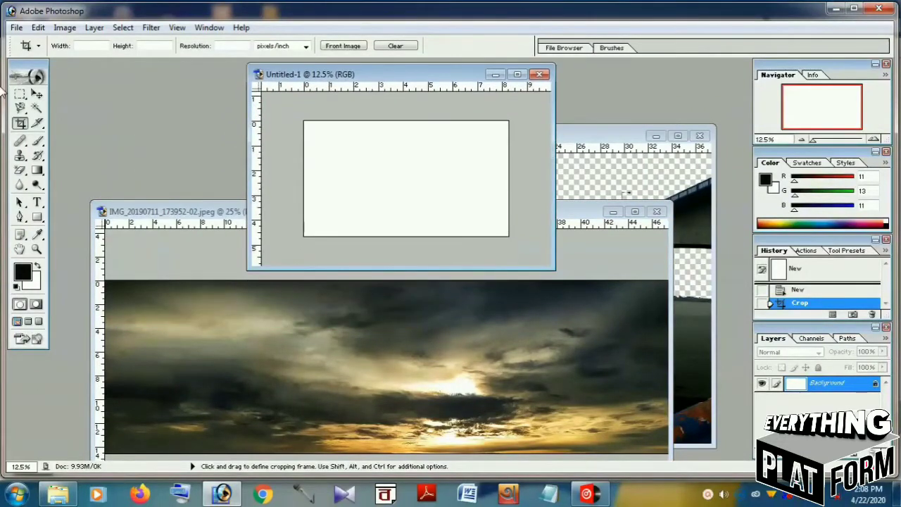
pyautogui.click(37, 94)
pyautogui.click(236, 365)
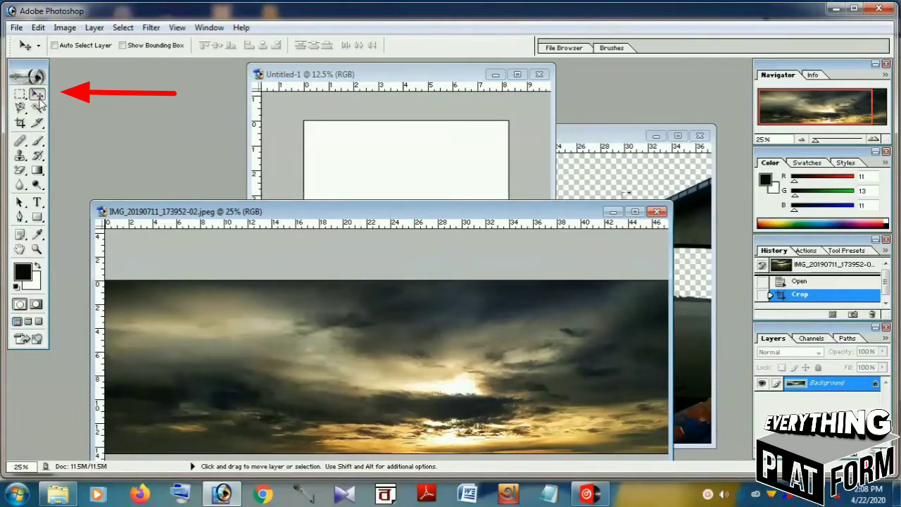
pyautogui.moveTo(401, 227); pyautogui.dragTo(409, 171)
# - Scale the sky layer to 65.4% and position it across the top of the canvas
pyautogui.click(517, 74)
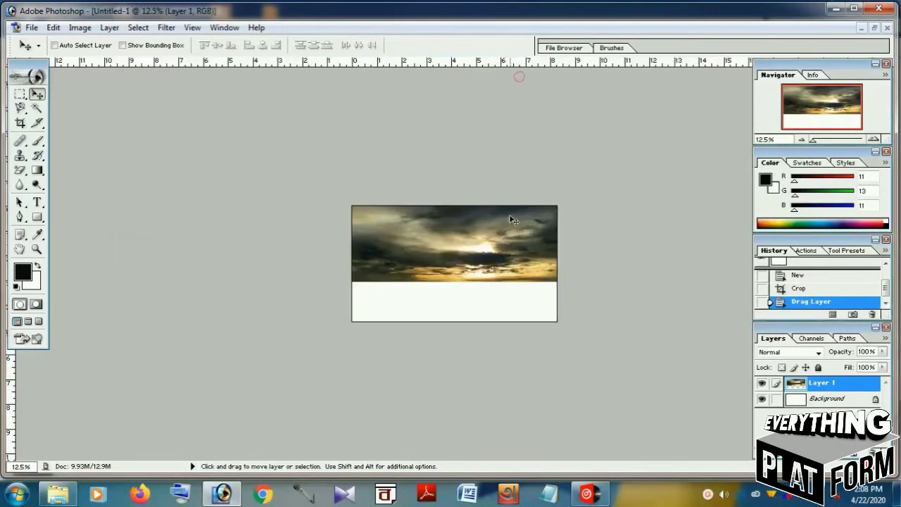
pyautogui.moveTo(513, 221); pyautogui.dragTo(483, 264)
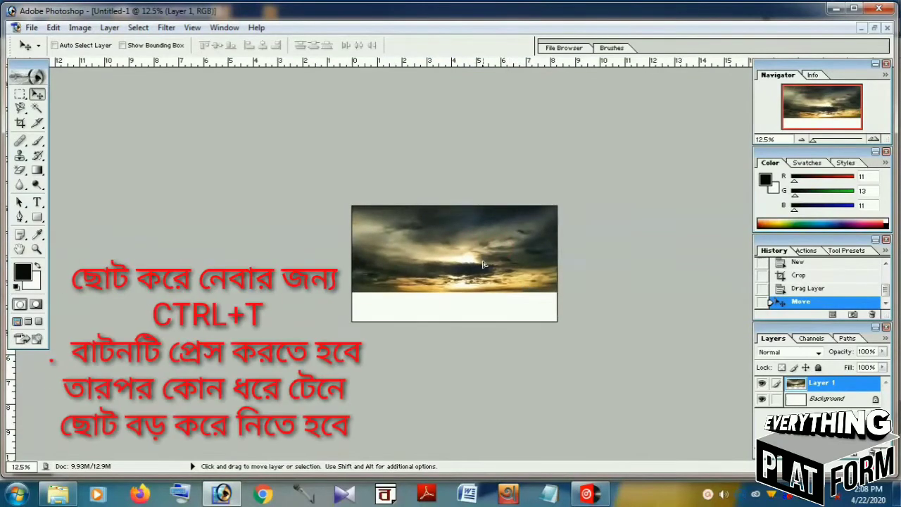
pyautogui.hotkey('ctrl', 't')
pyautogui.moveTo(607, 294); pyautogui.dragTo(524, 241)
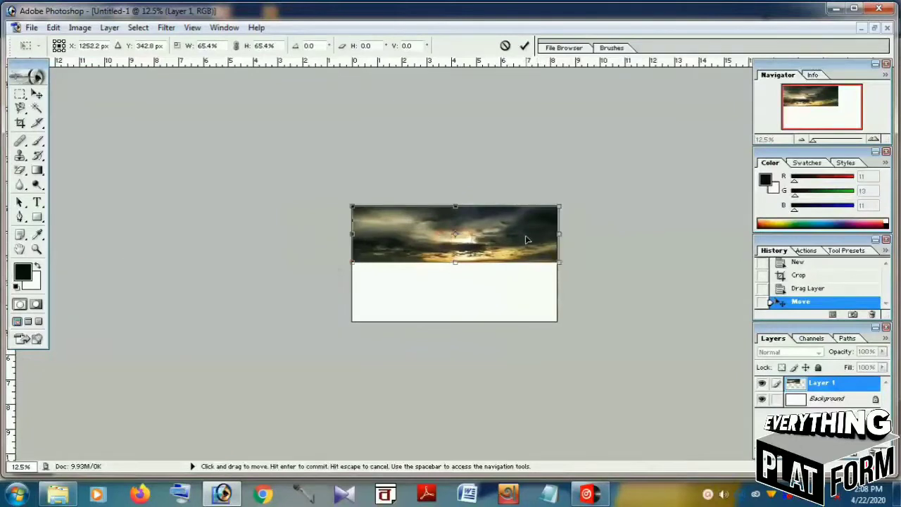
pyautogui.press('Return')
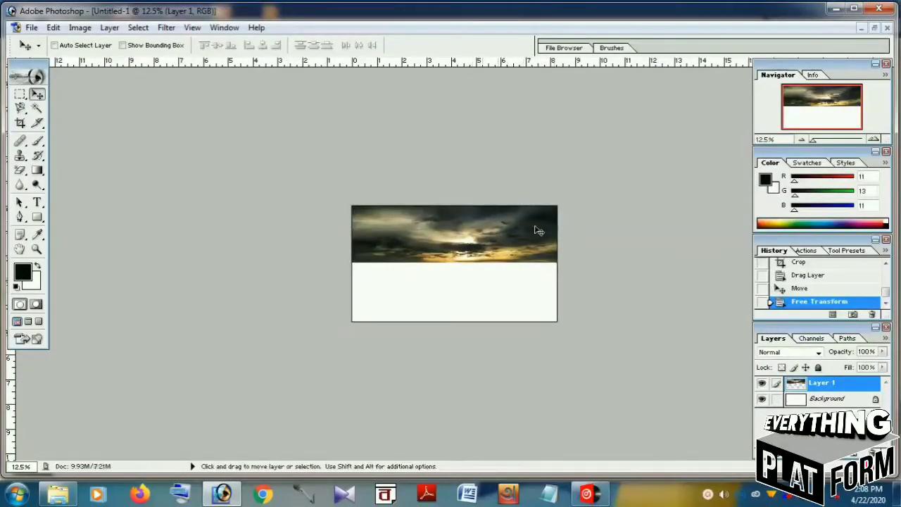
pyautogui.click(873, 28)
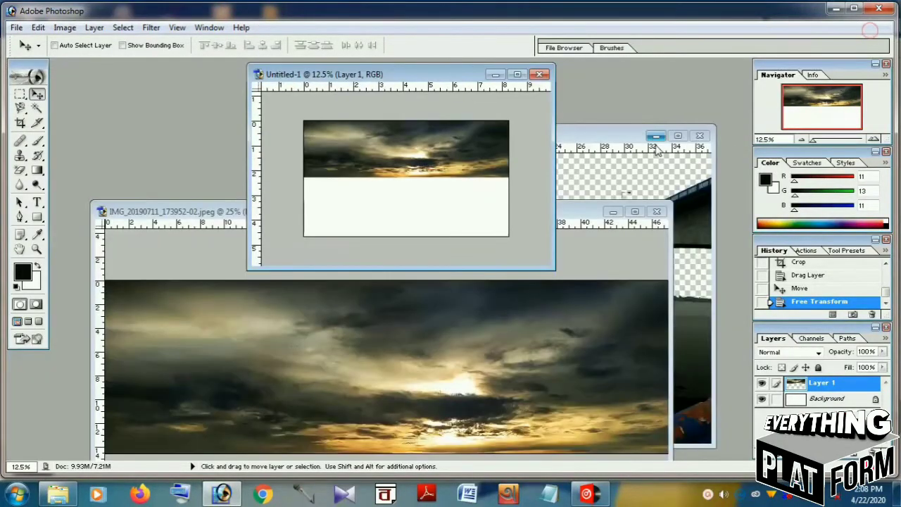
# - Close the sky photo without saving its changes
pyautogui.click(655, 212)
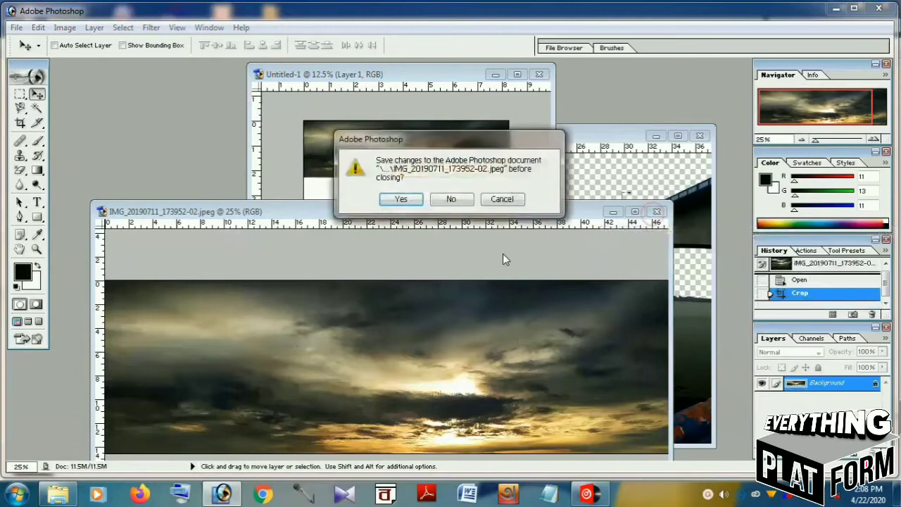
pyautogui.click(455, 199)
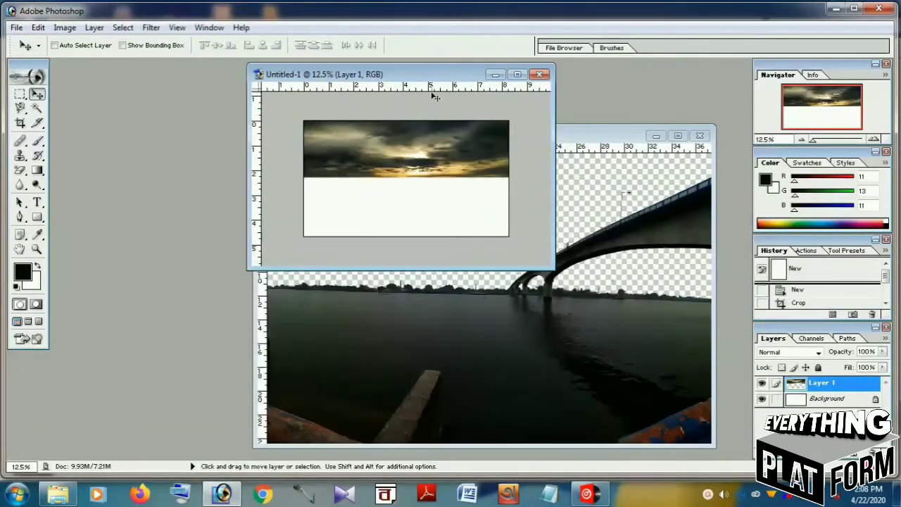
pyautogui.moveTo(438, 80); pyautogui.dragTo(330, 90)
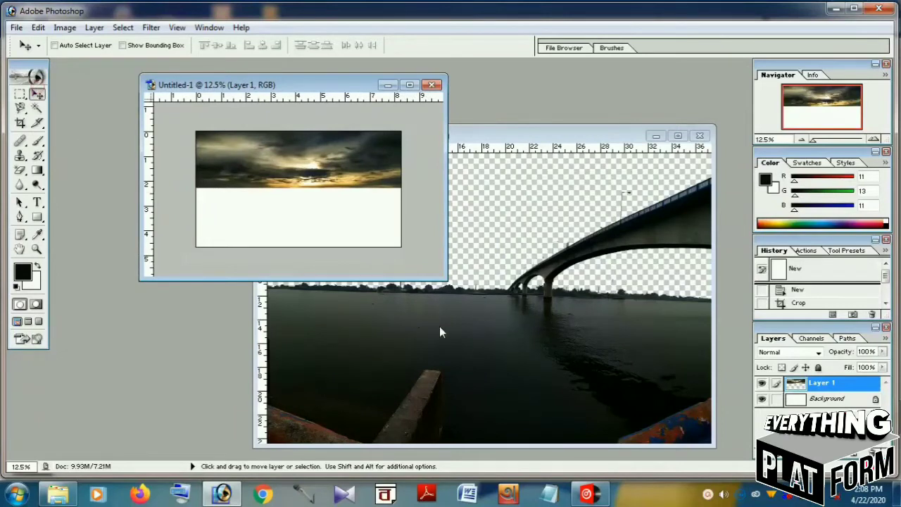
# - Drag the bridge-over-river photo into Untitled-1 as Layer 2, shifted right to fill the canvas
pyautogui.click(457, 344)
pyautogui.moveTo(557, 343); pyautogui.dragTo(246, 226)
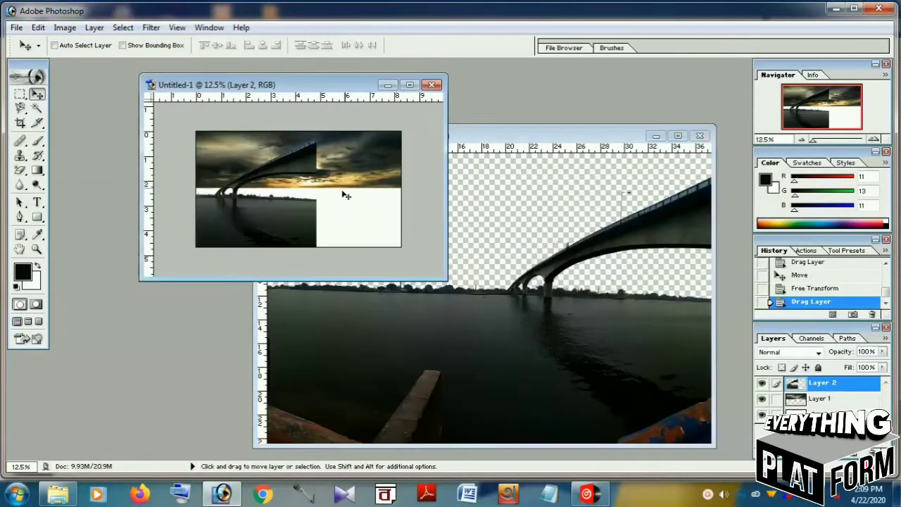
pyautogui.click(410, 85)
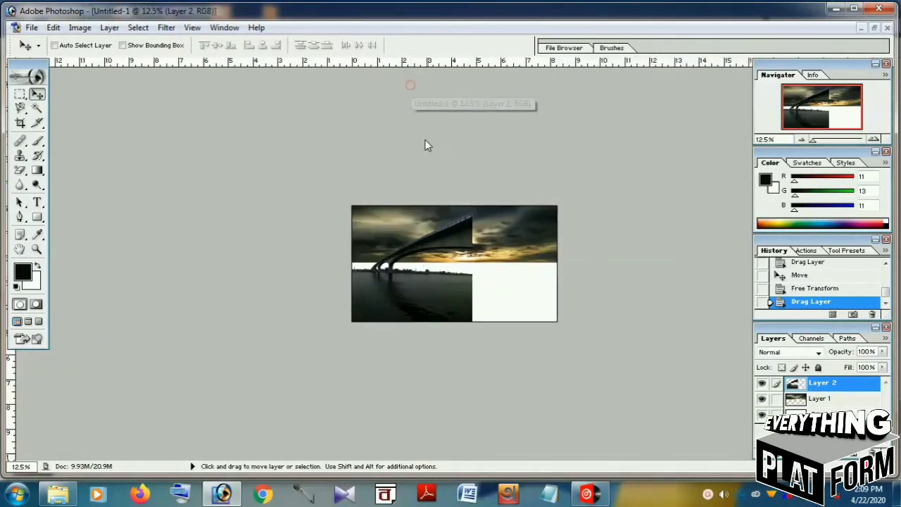
pyautogui.moveTo(441, 281); pyautogui.dragTo(540, 280)
# - Nudge the bridge layer down, rotate it slightly and scale it to about 102.4%
pyautogui.hotkey('ctrl', 't')
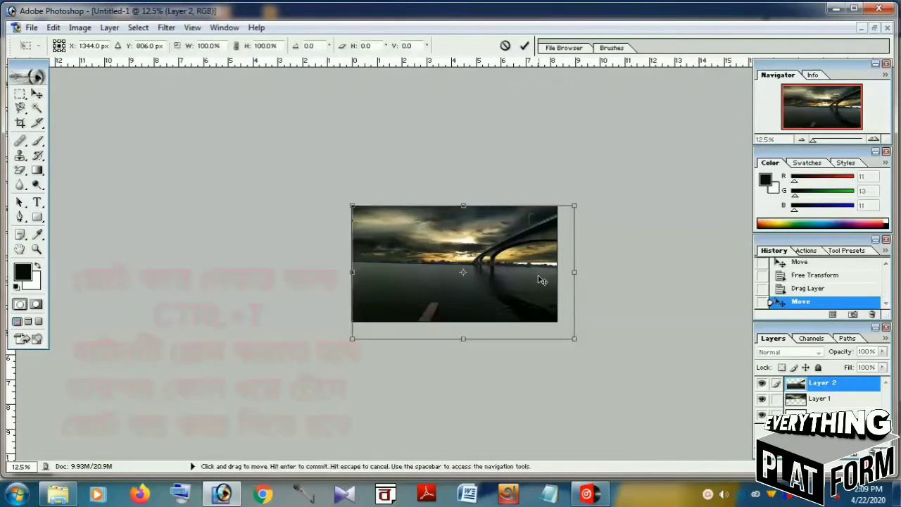
pyautogui.moveTo(532, 297); pyautogui.dragTo(532, 299)
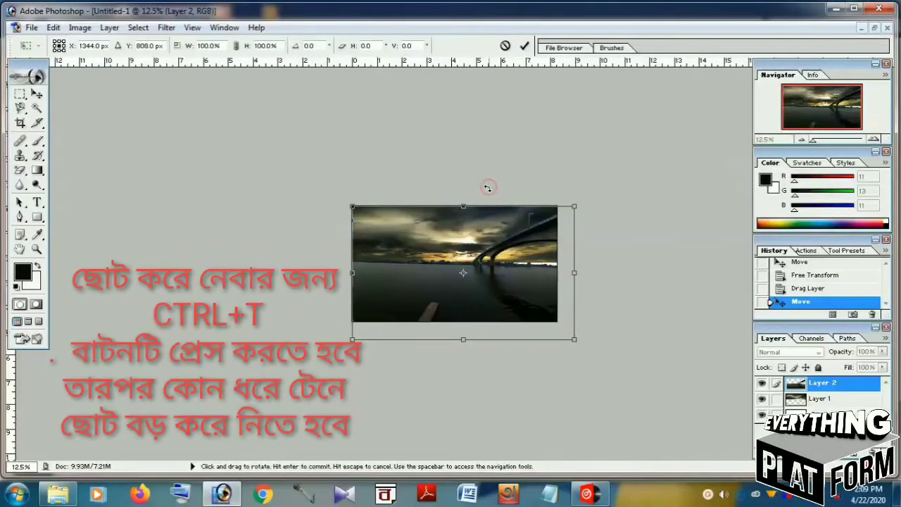
pyautogui.moveTo(484, 187); pyautogui.dragTo(485, 187)
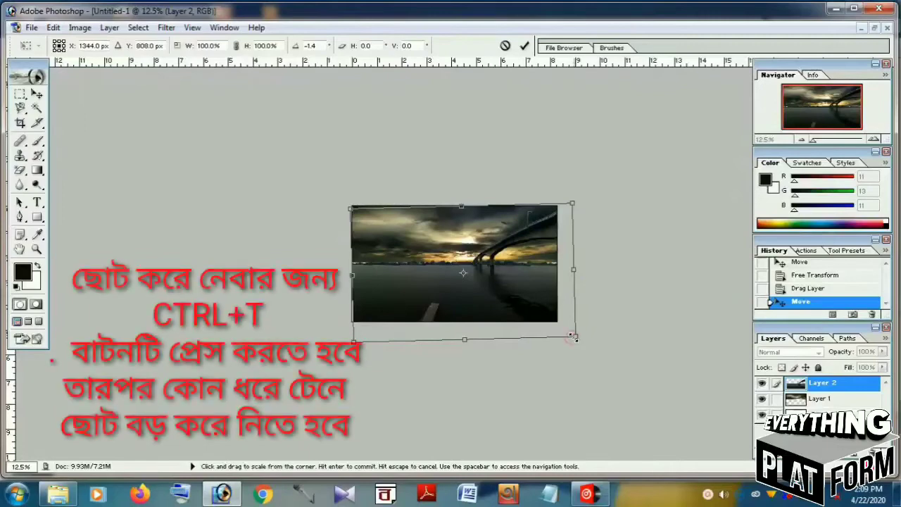
pyautogui.moveTo(574, 338); pyautogui.dragTo(575, 340)
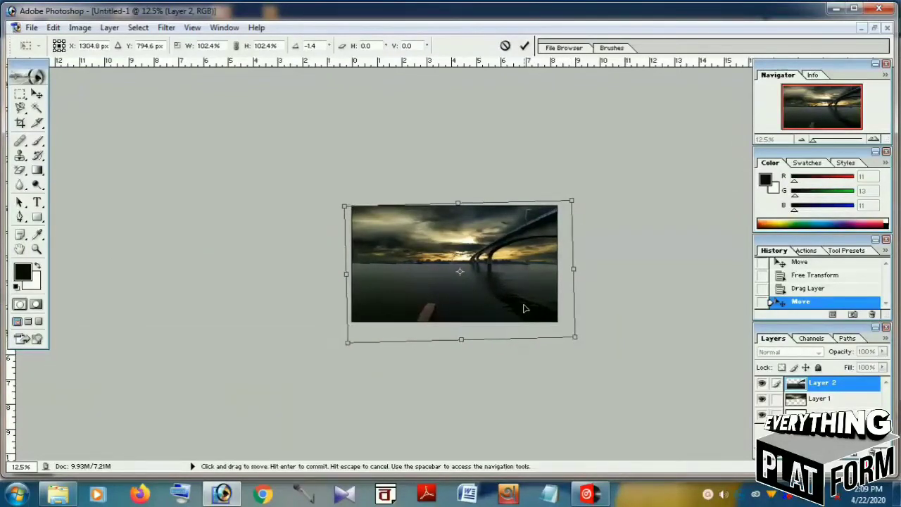
pyautogui.press('Return')
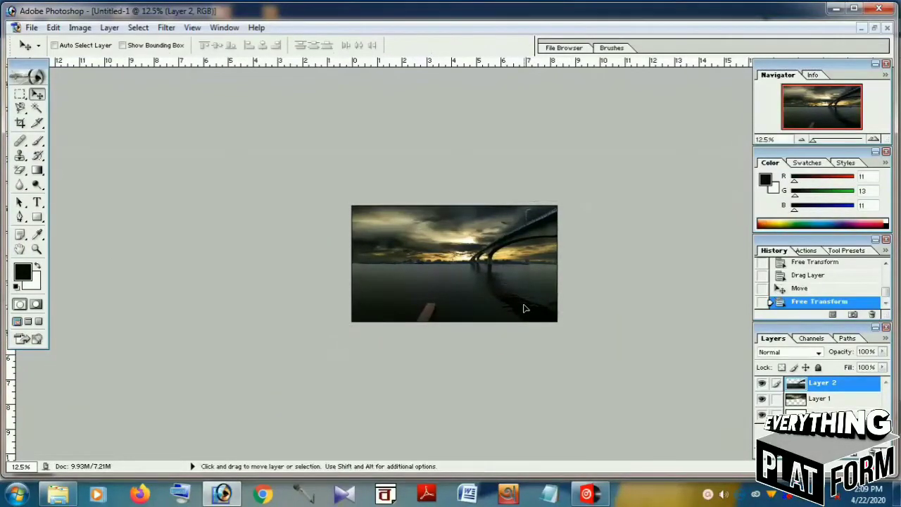
pyautogui.hotkey('ctrl', '+')
pyautogui.hotkey('ctrl', '+')
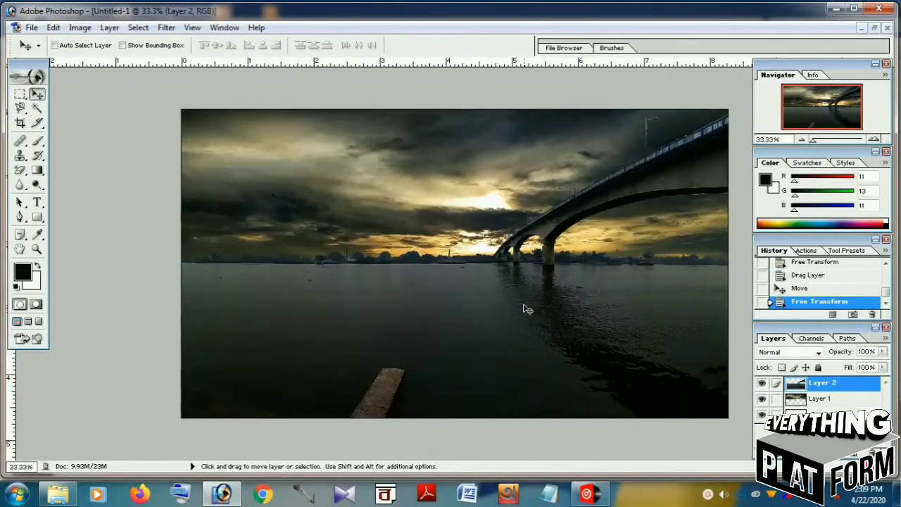
pyautogui.hotkey('ctrl', '+')
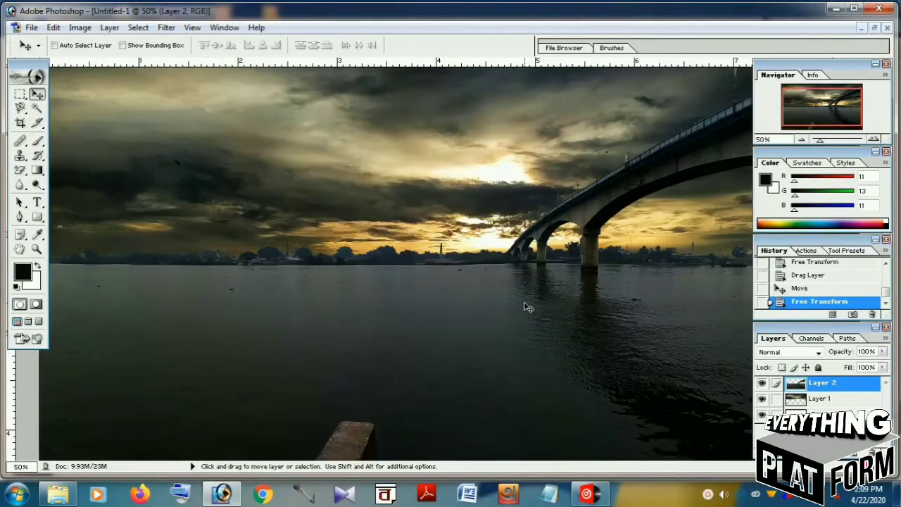
pyautogui.hotkey('ctrl', '+')
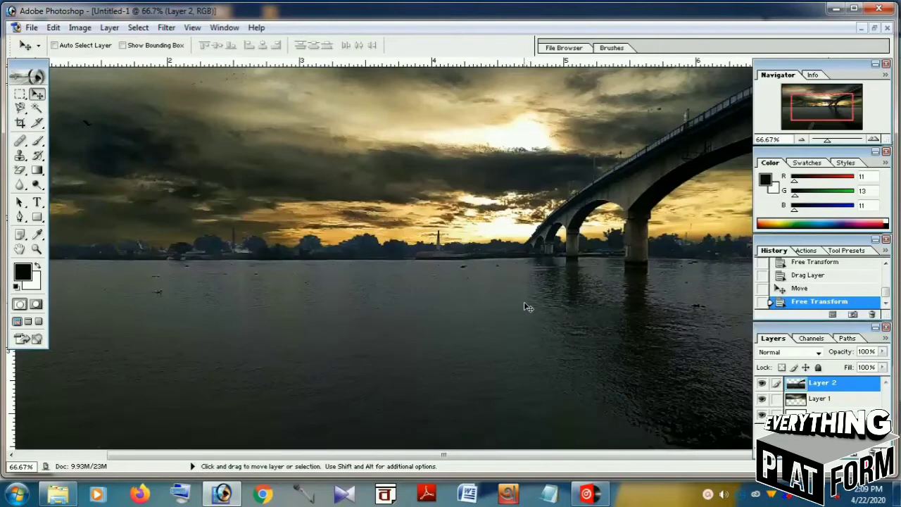
pyautogui.hotkey('ctrl', '+')
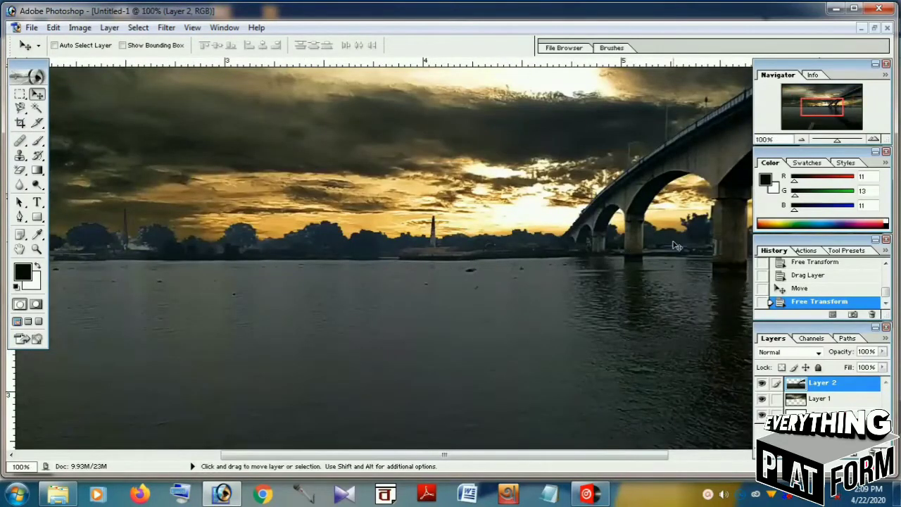
pyautogui.hotkey('ctrl', '-')
pyautogui.hotkey('ctrl', '-')
pyautogui.hotkey('ctrl', '-')
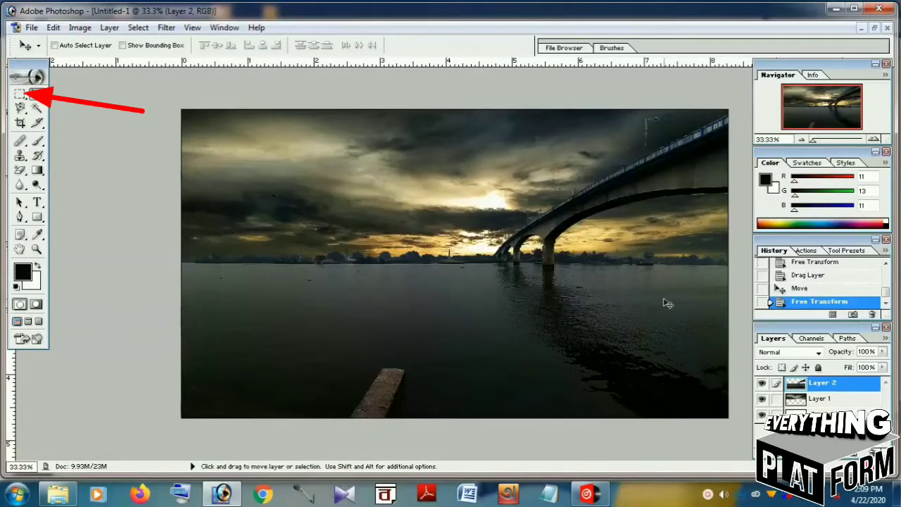
# - Select the river below the horizon and darken it with Curves (input 78, output 56)
pyautogui.click(20, 94)
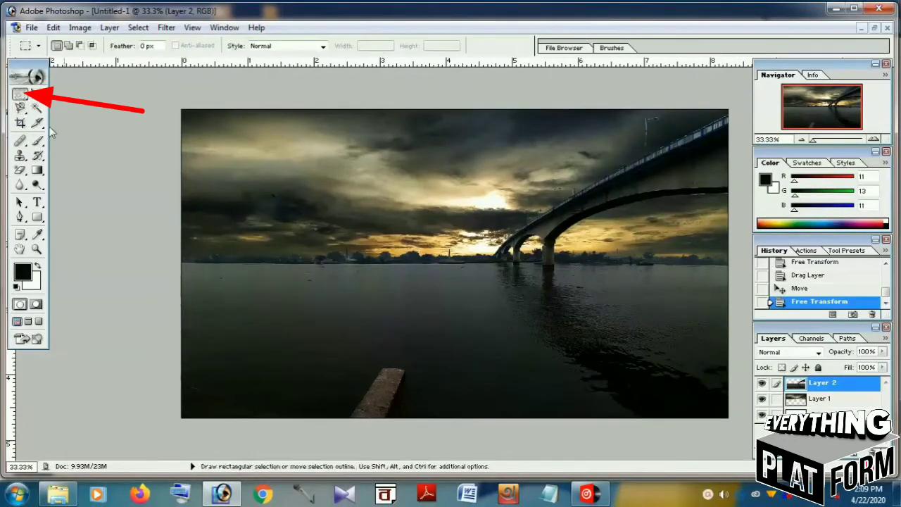
pyautogui.moveTo(257, 287)
pyautogui.mouseDown()
pyautogui.moveTo(629, 352)
pyautogui.moveTo(720, 354)
pyautogui.moveTo(733, 357)
pyautogui.moveTo(741, 418)
pyautogui.mouseUp()
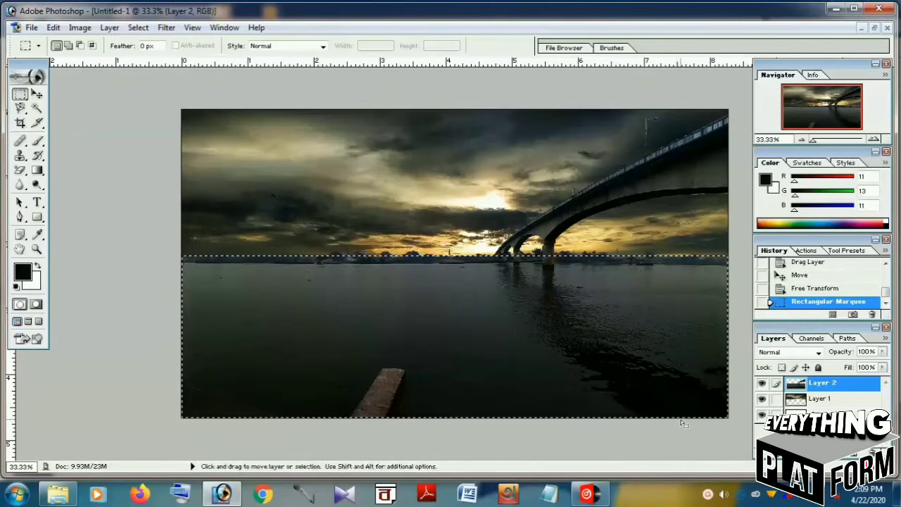
pyautogui.hotkey('ctrl', 'm')
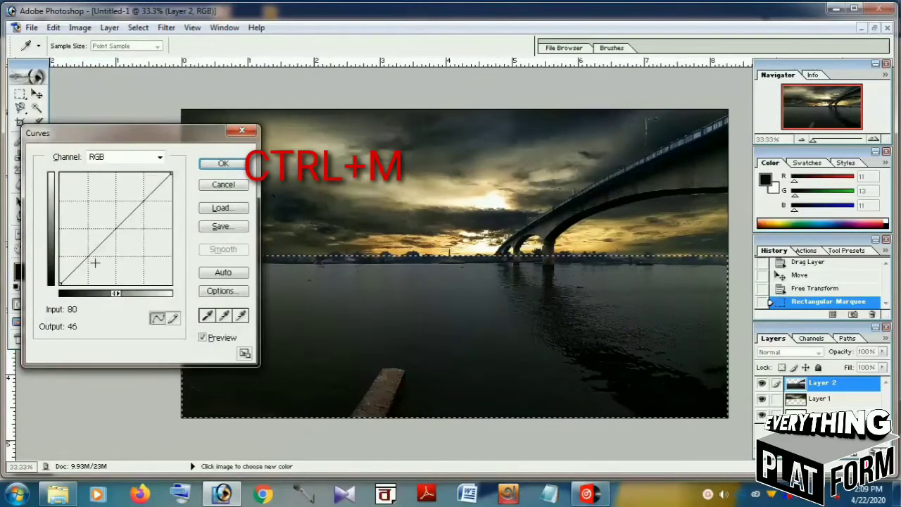
pyautogui.moveTo(95, 263); pyautogui.dragTo(94, 259)
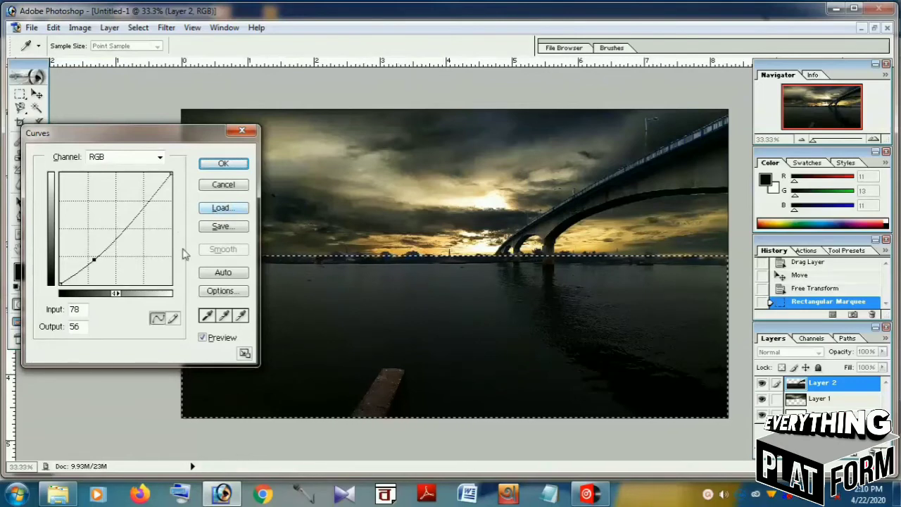
pyautogui.click(96, 261)
pyautogui.click(223, 163)
pyautogui.hotkey('ctrl', 'd')
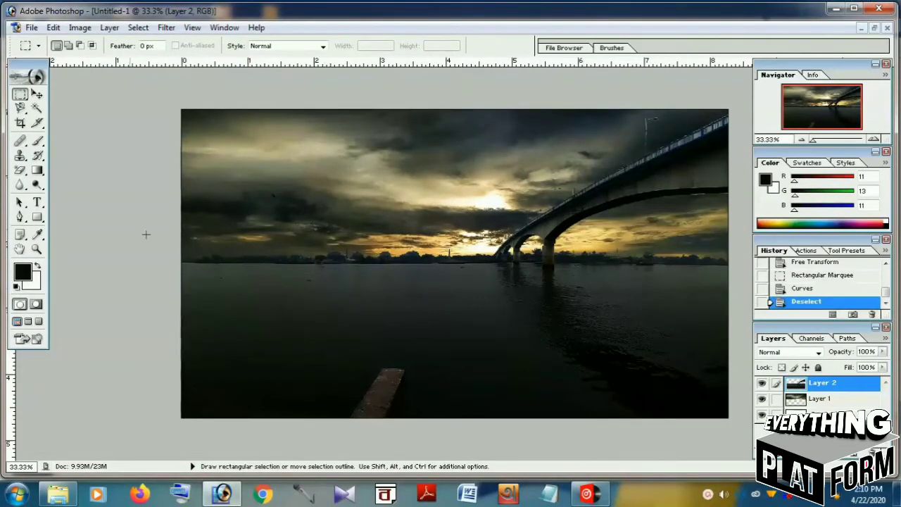
# - In Color Balance, shift the midtones toward red, green and blue
pyautogui.click(80, 27)
pyautogui.moveTo(104, 64)
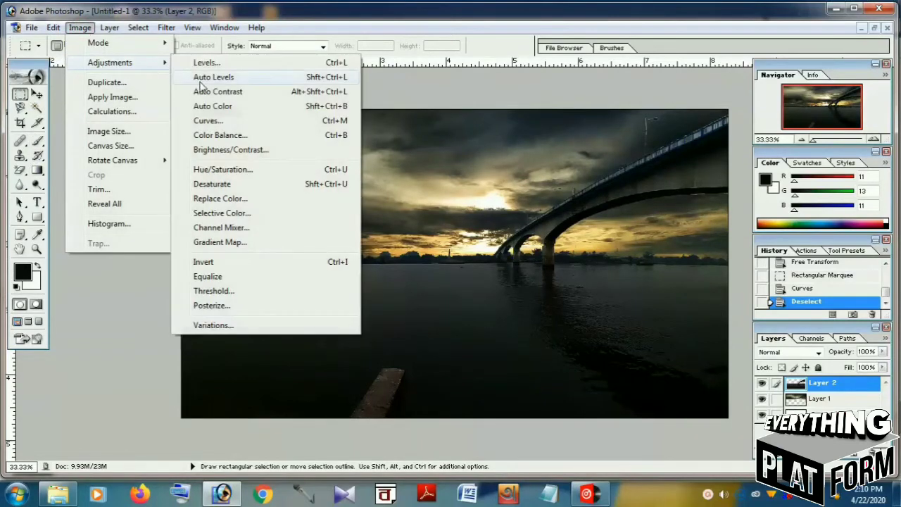
pyautogui.click(220, 135)
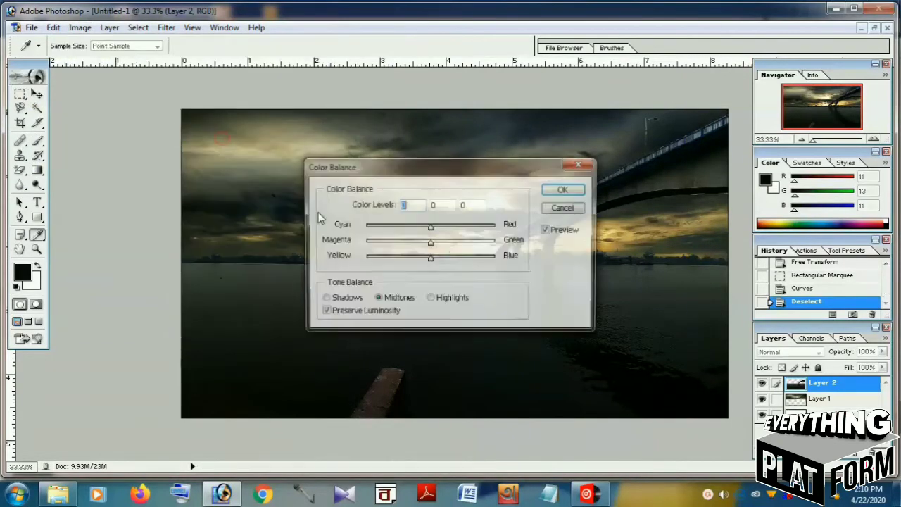
pyautogui.moveTo(411, 174); pyautogui.dragTo(183, 290)
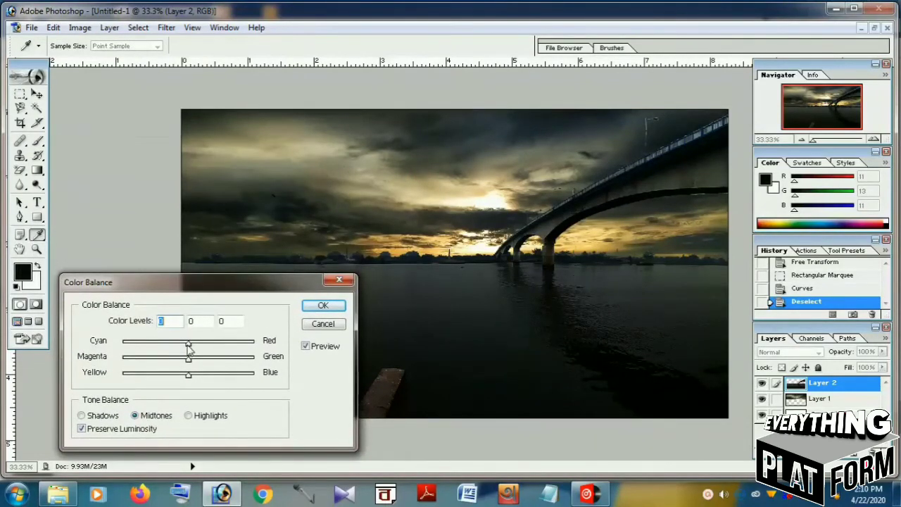
pyautogui.moveTo(190, 350)
pyautogui.mouseDown()
pyautogui.moveTo(203, 354)
pyautogui.moveTo(195, 360)
pyautogui.mouseUp()
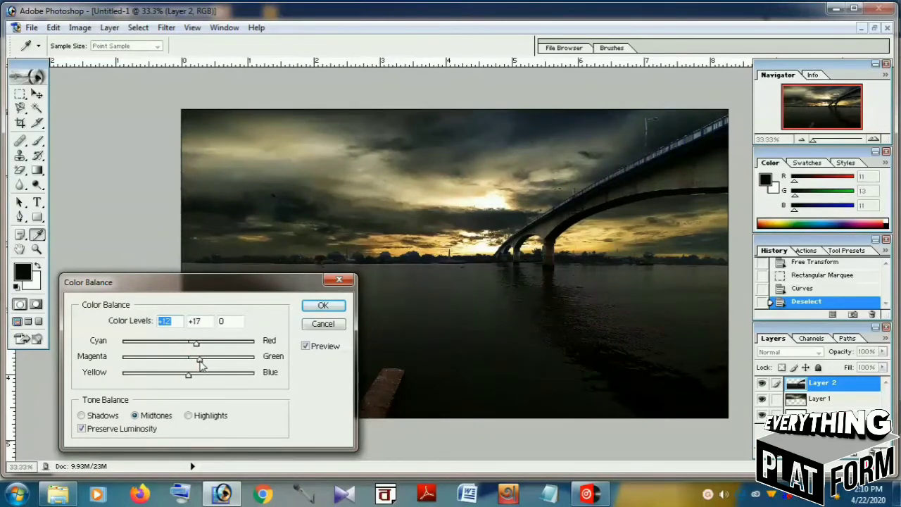
pyautogui.click(200, 360)
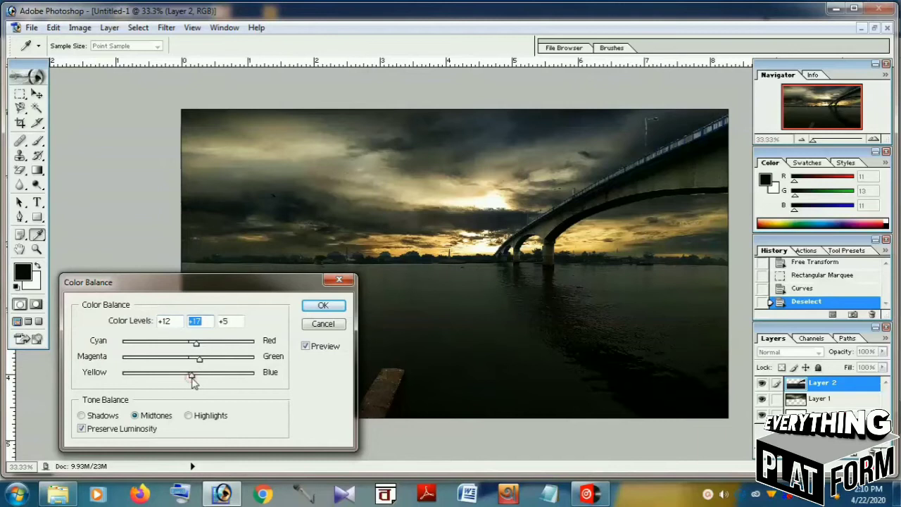
pyautogui.moveTo(193, 378); pyautogui.dragTo(197, 379)
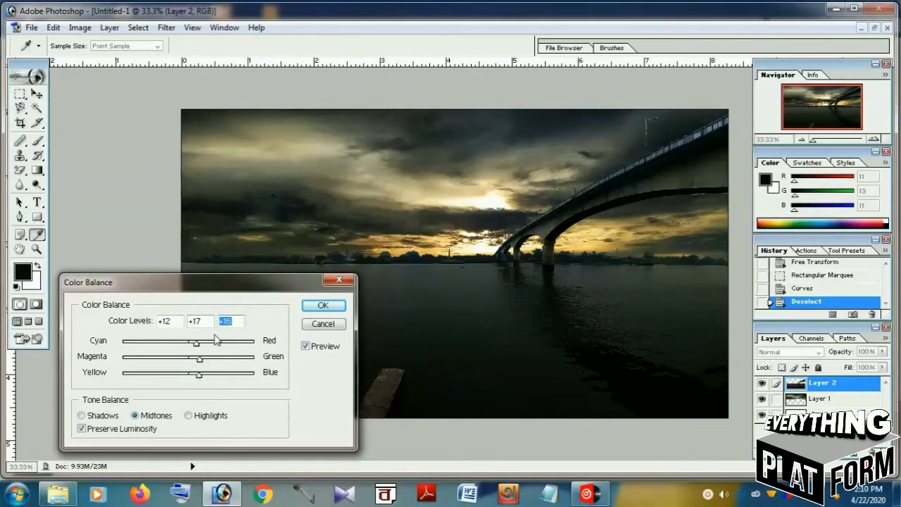
# - Shift the shadows toward red, green and blue too, and apply the Color Balance
pyautogui.click(92, 415)
pyautogui.moveTo(195, 380); pyautogui.dragTo(193, 363)
pyautogui.click(193, 360)
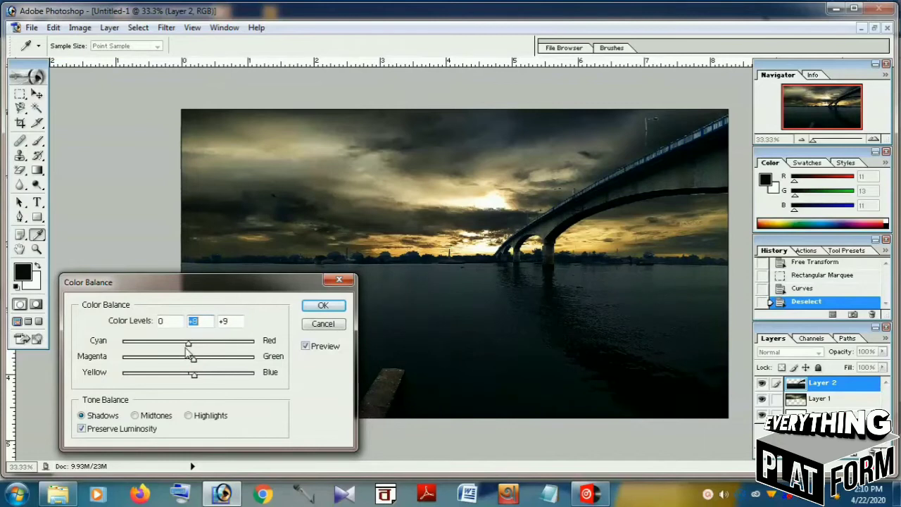
pyautogui.moveTo(192, 345); pyautogui.dragTo(195, 352)
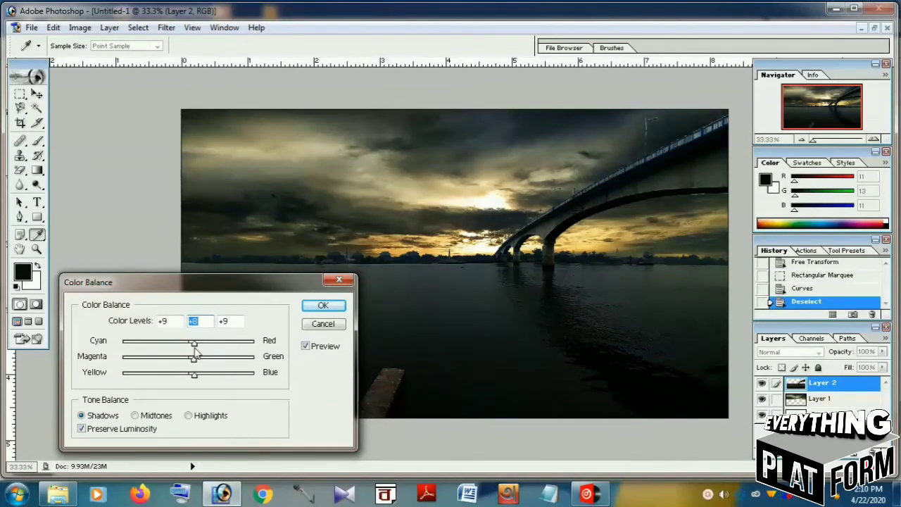
pyautogui.hotkey('shift', 'Tab')
pyautogui.click(317, 308)
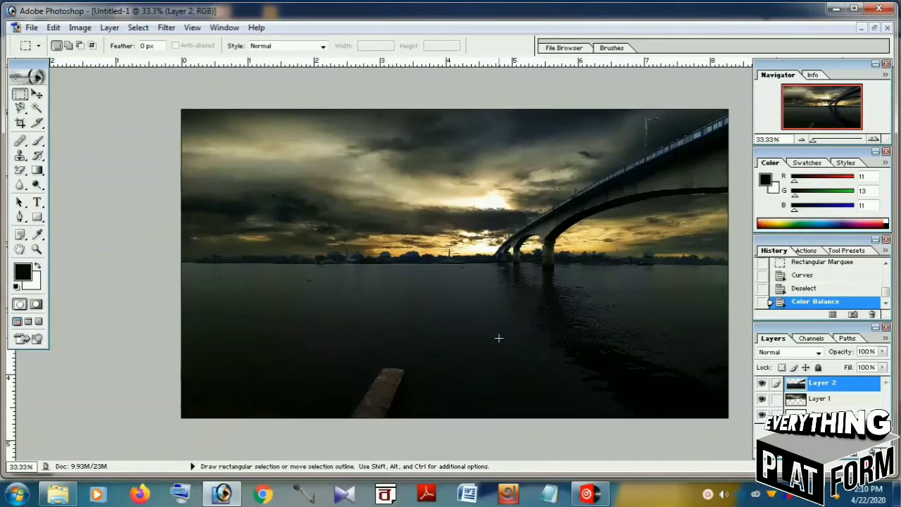
# - Merge the visible layers into a single Background layer
pyautogui.hotkey('ctrl', '-')
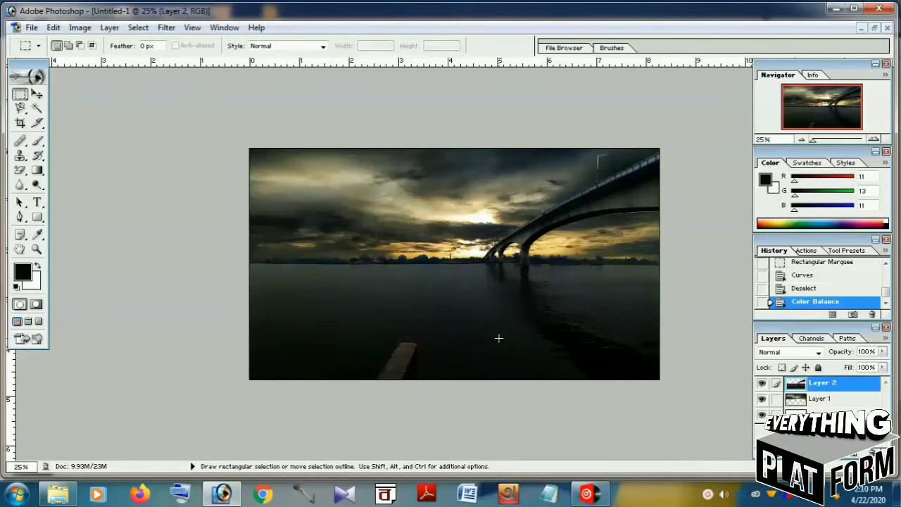
pyautogui.click(109, 27)
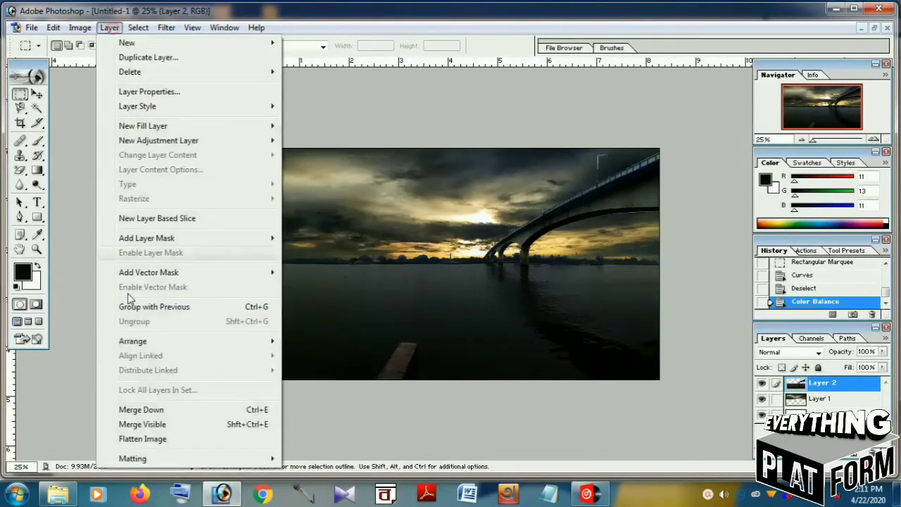
pyautogui.click(143, 425)
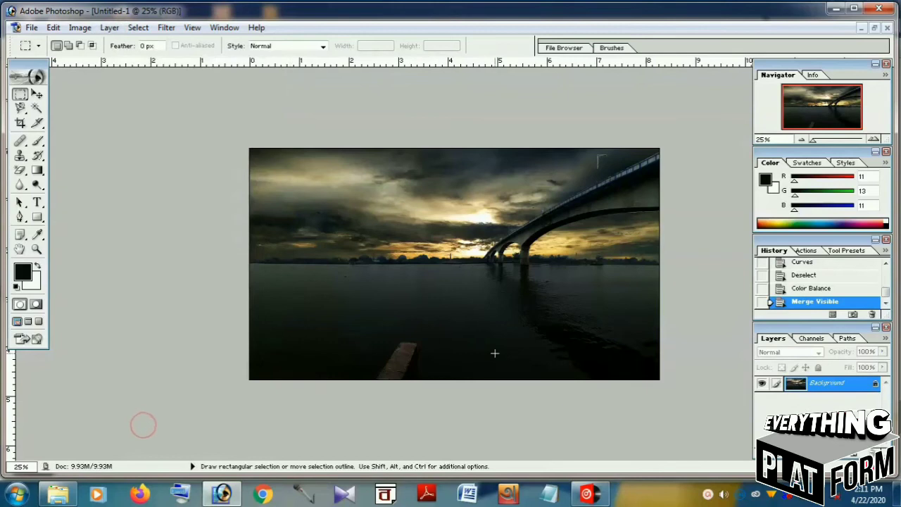
# - Apply Auto Contrast to the merged image
pyautogui.click(80, 28)
pyautogui.moveTo(74, 65)
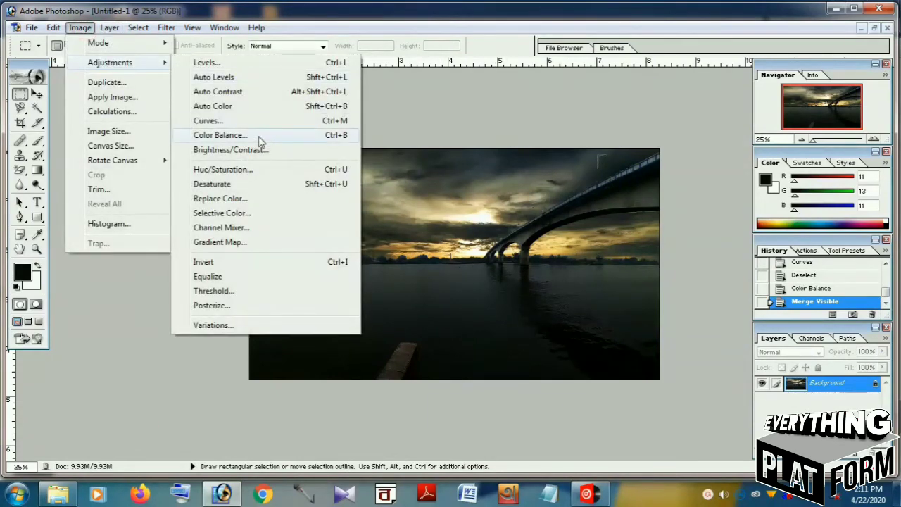
pyautogui.click(237, 94)
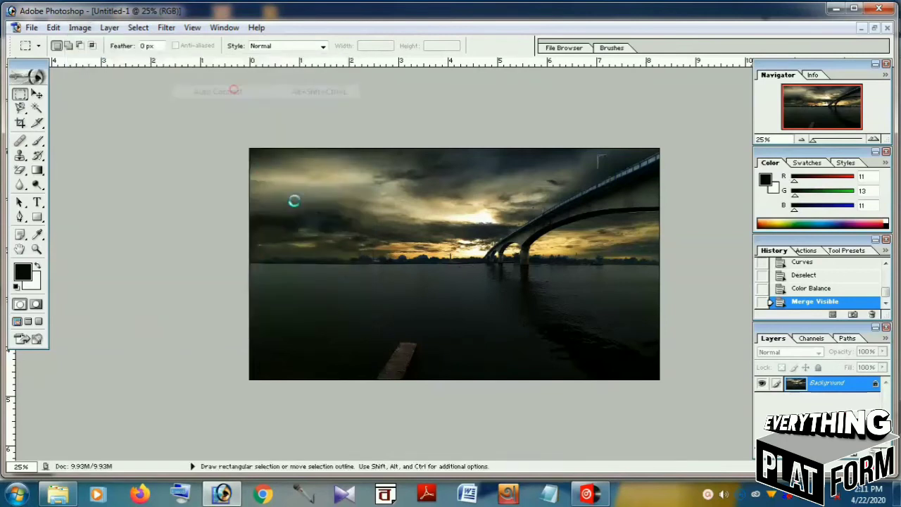
# - Apply Auto Levels to the image
pyautogui.click(81, 28)
pyautogui.moveTo(105, 62)
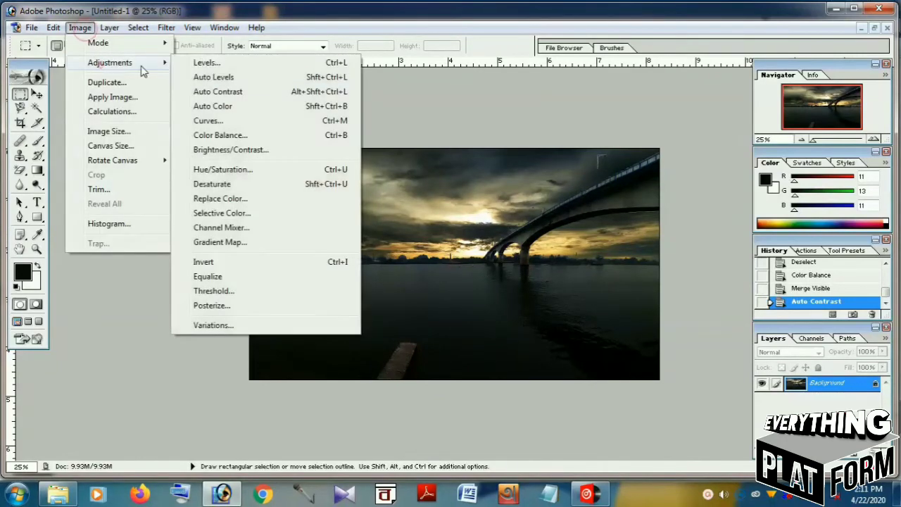
pyautogui.click(218, 81)
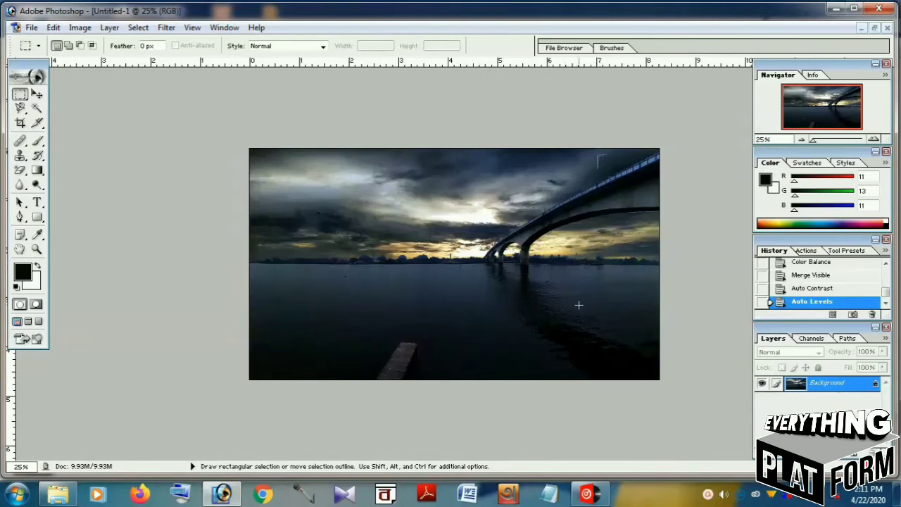
# - Undo Auto Levels, then apply Brightness/Contrast with brightness -10 and a slight contrast increase
pyautogui.hotkey('ctrl', 'z')
pyautogui.hotkey('ctrl', 'alt', 'shift', 'l')
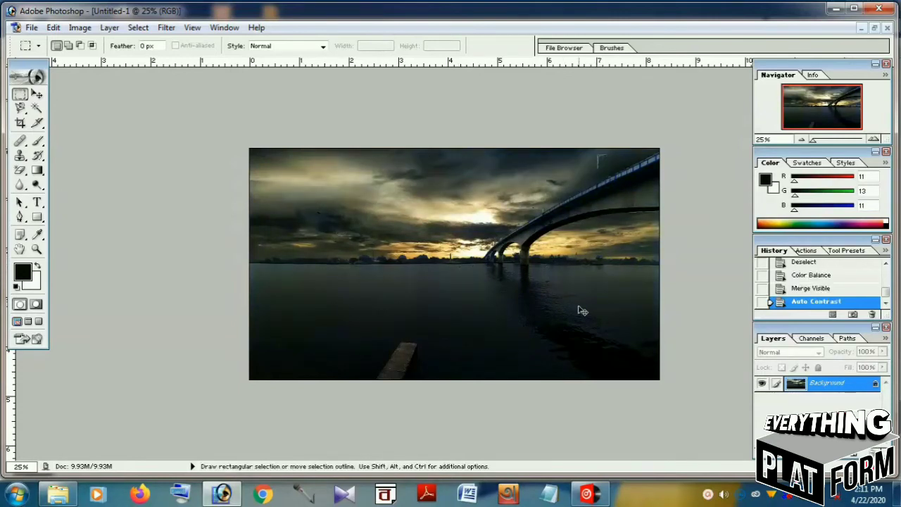
pyautogui.click(110, 30)
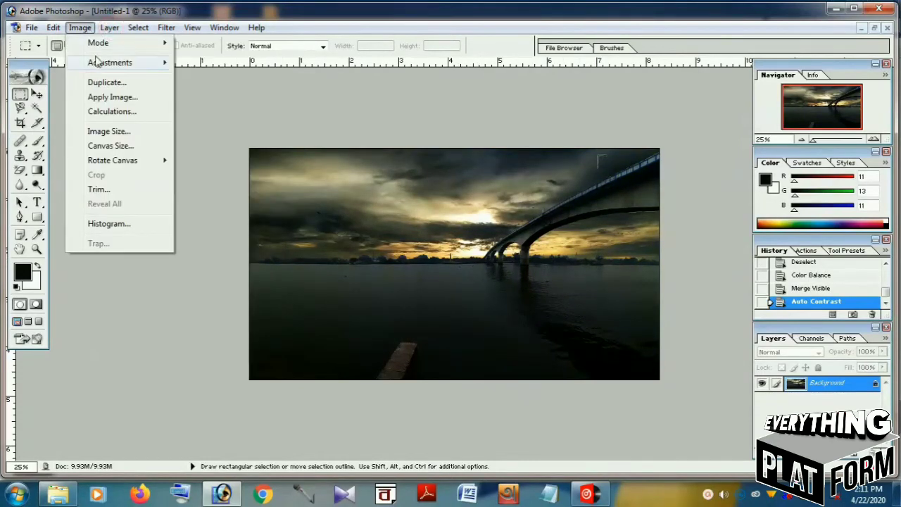
pyautogui.moveTo(97, 65)
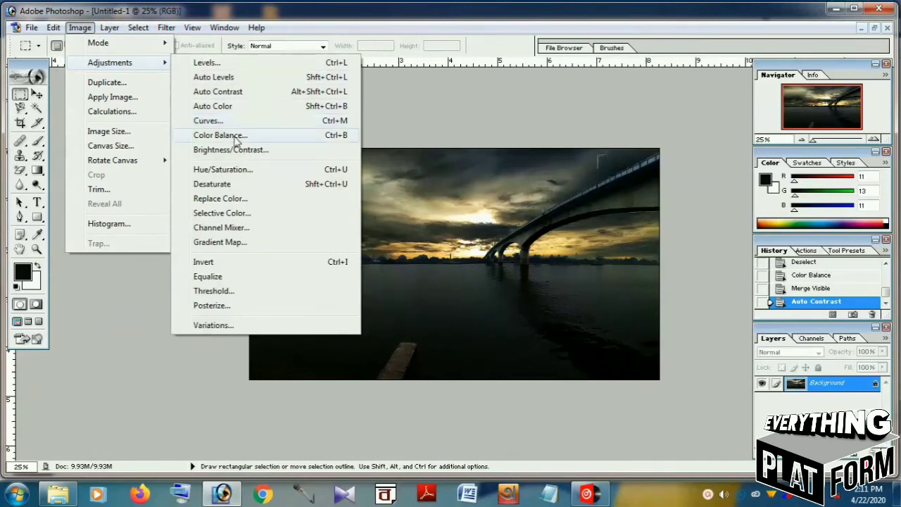
pyautogui.click(239, 160)
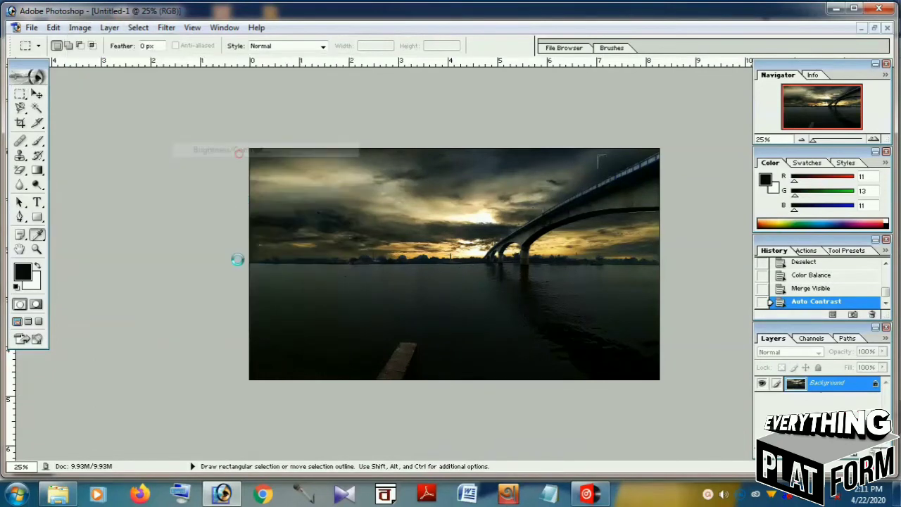
pyautogui.moveTo(440, 208); pyautogui.dragTo(202, 285)
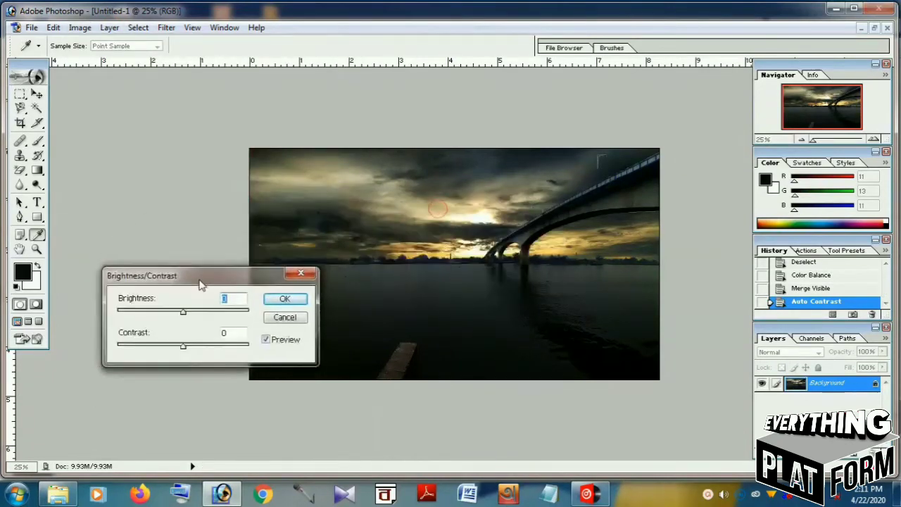
pyautogui.moveTo(183, 318)
pyautogui.mouseDown()
pyautogui.moveTo(191, 318)
pyautogui.moveTo(178, 321)
pyautogui.mouseUp()
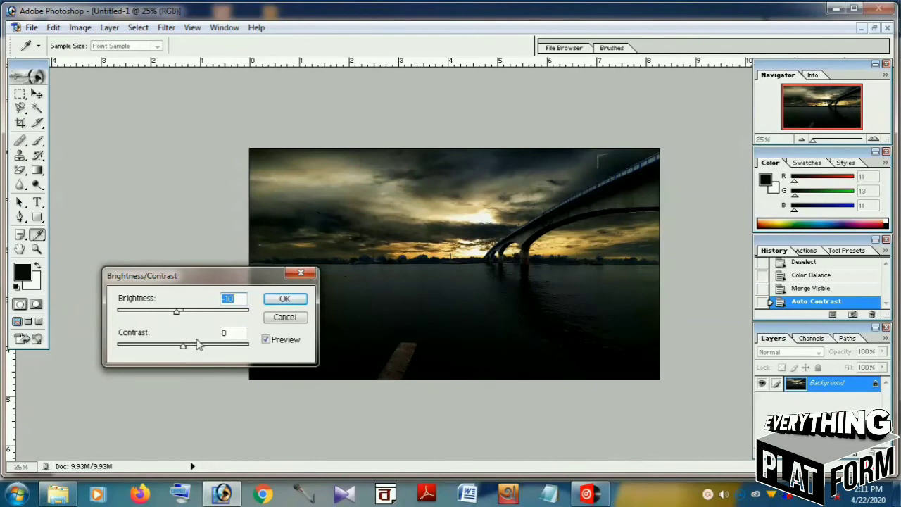
pyautogui.moveTo(185, 350); pyautogui.dragTo(189, 353)
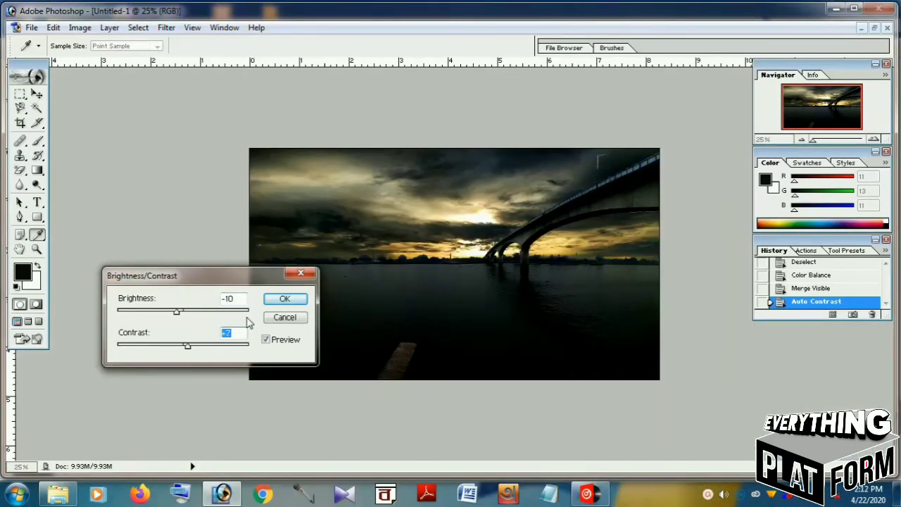
pyautogui.click(284, 298)
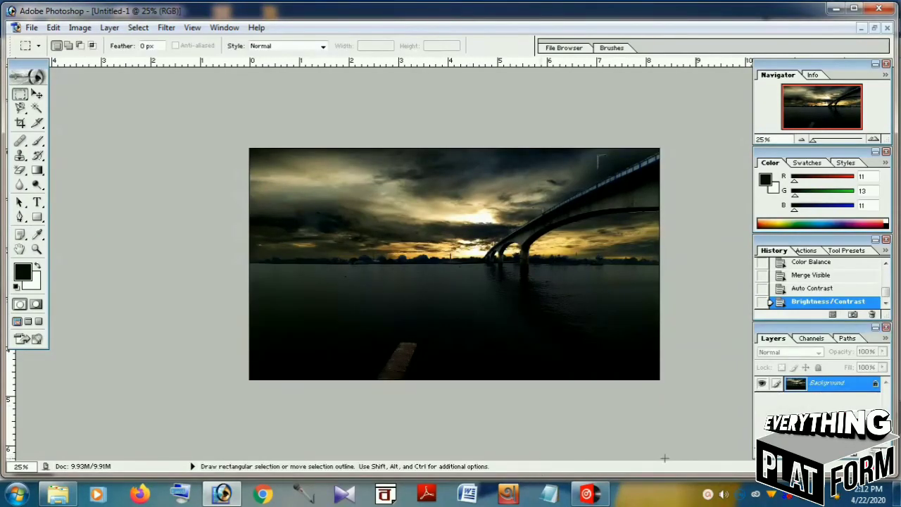